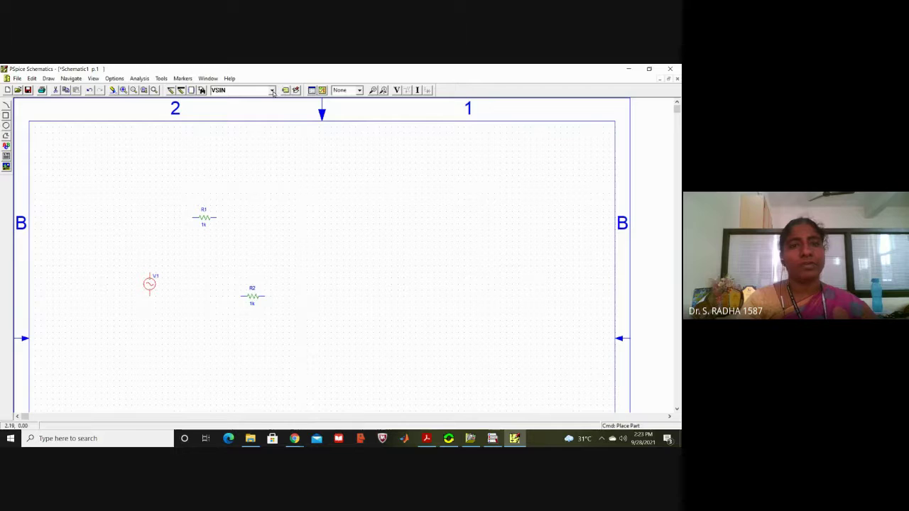
Step: Place a VDC source just below R2 in the schematic
click(273, 93)
click(227, 133)
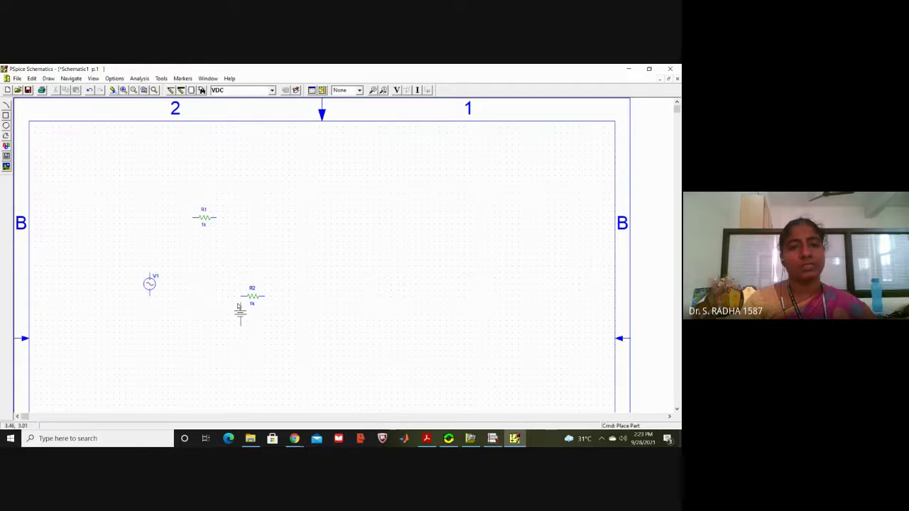
click(235, 307)
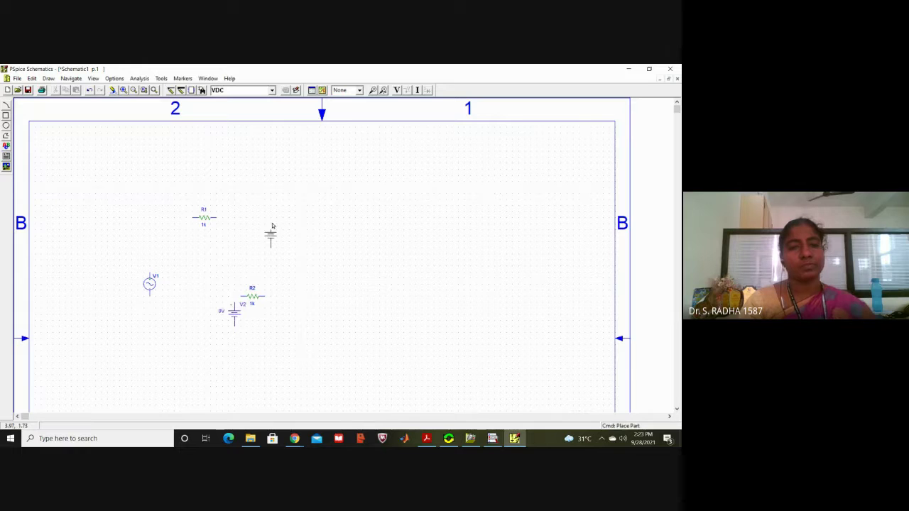
click(272, 90)
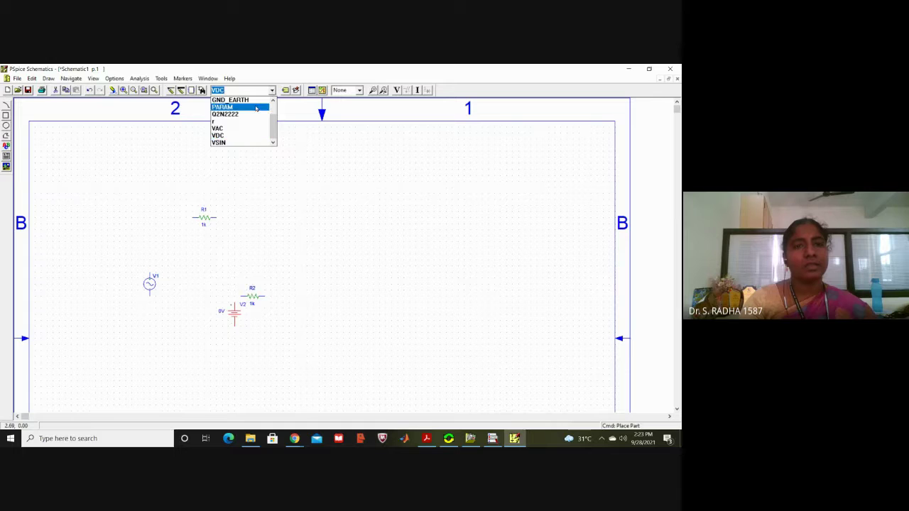
scroll(274, 109, up, 2)
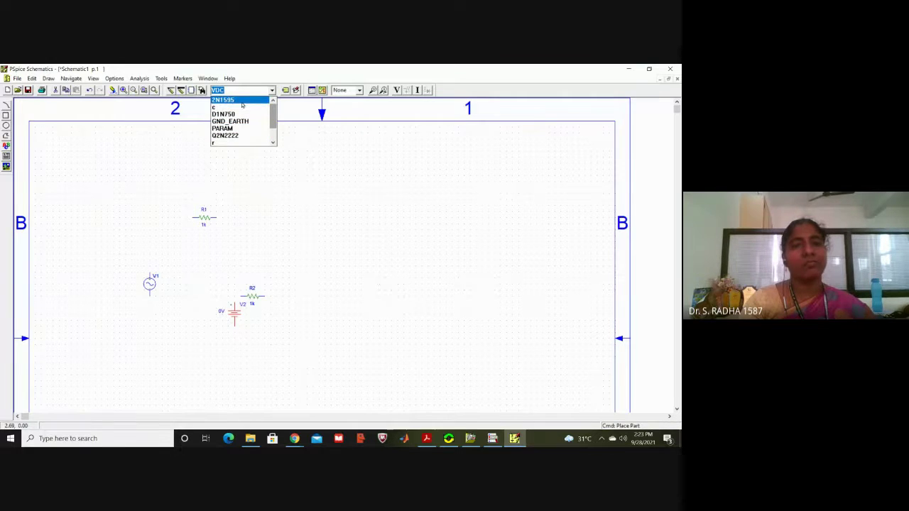
click(202, 90)
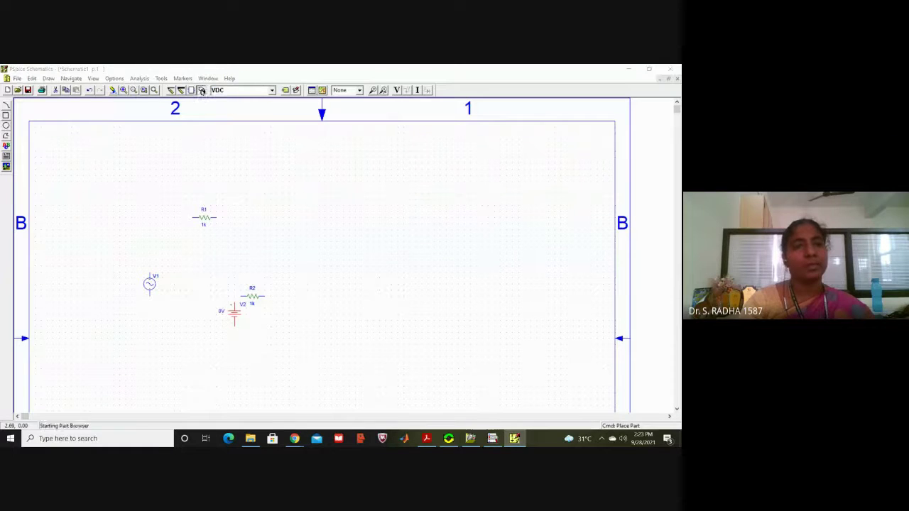
click(201, 90)
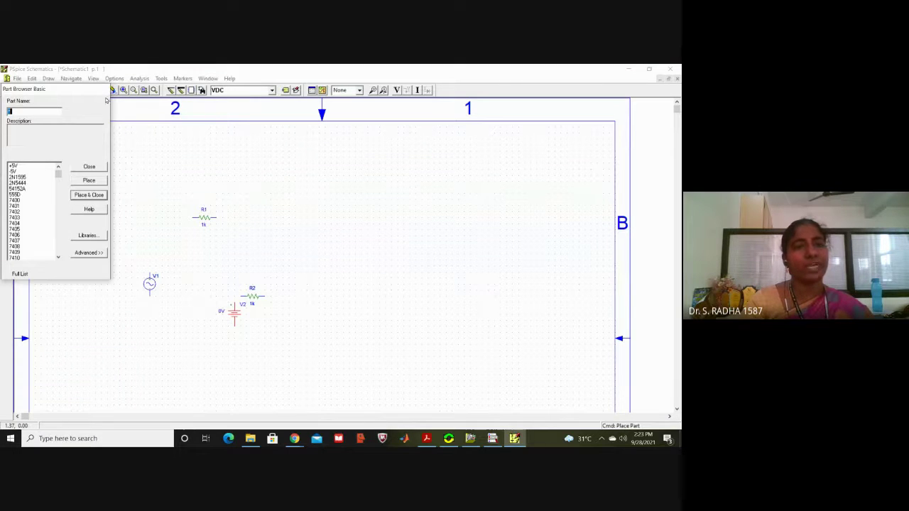
click(93, 167)
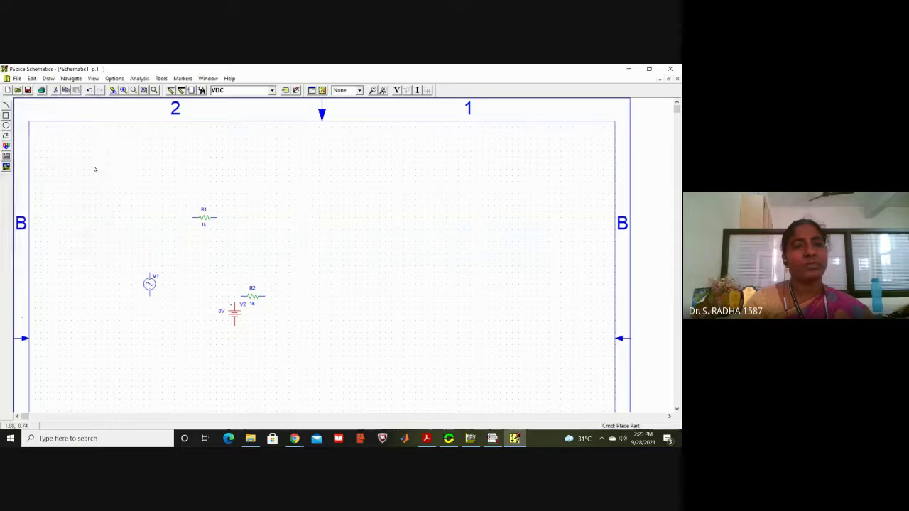
Step: Place a 2N1595 thyristor beside R2, rotate it vertical with its anode up, and align its gate with R2
click(272, 90)
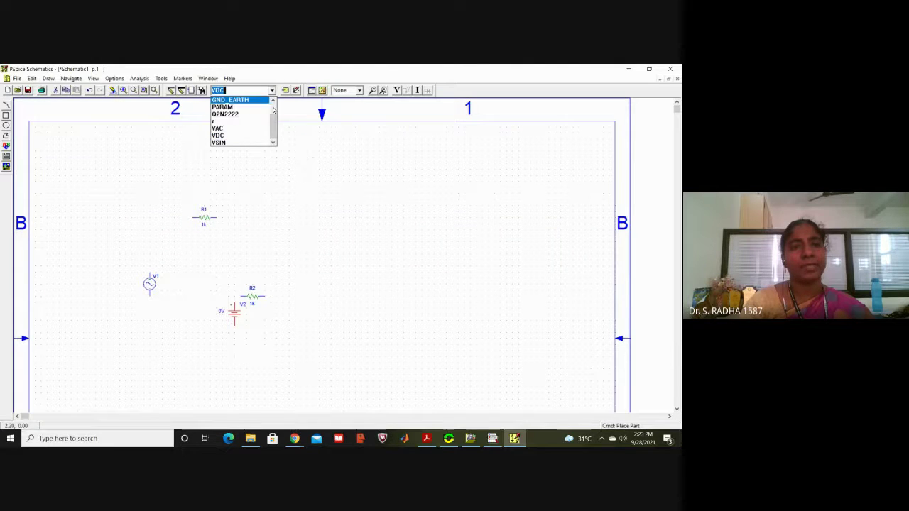
scroll(264, 101, up, 2)
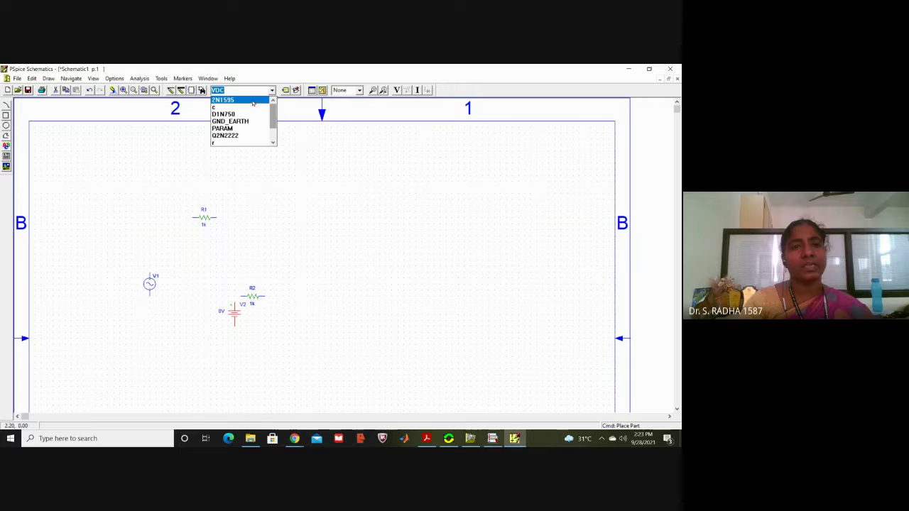
click(252, 101)
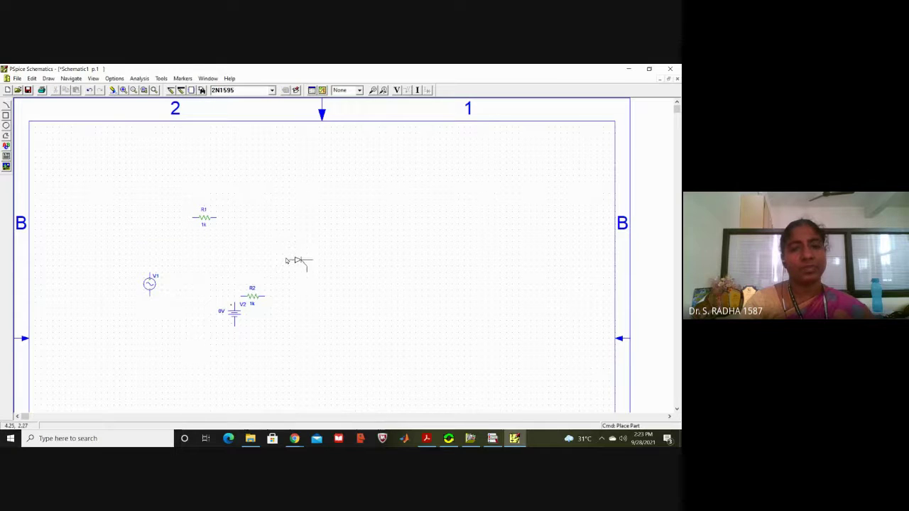
click(287, 260)
right_click(343, 218)
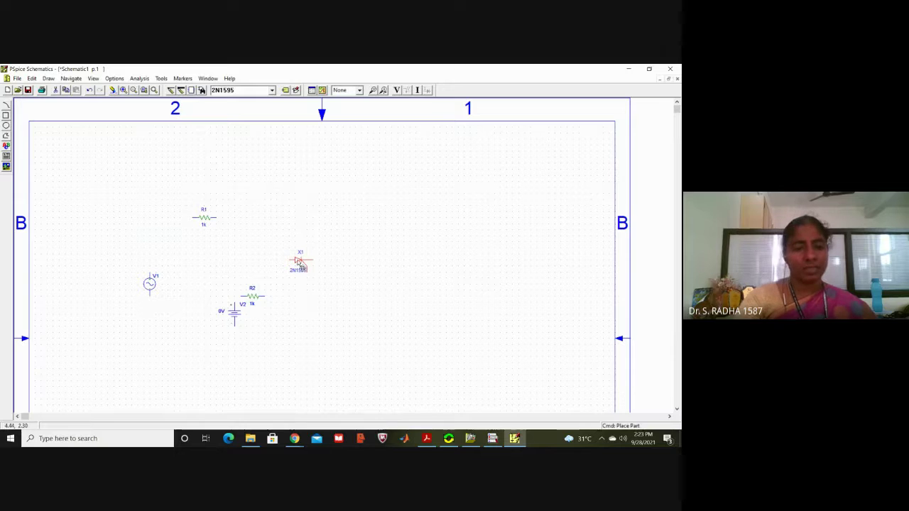
key(ctrl+r)
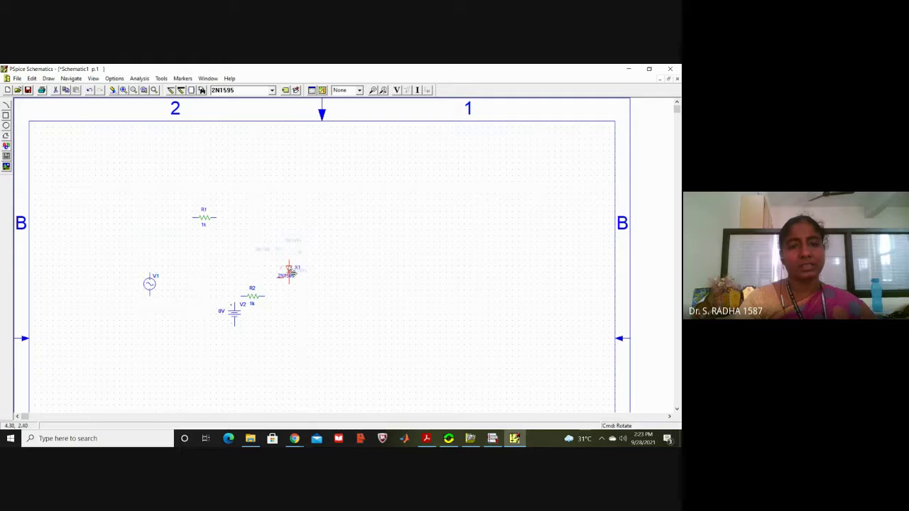
drag(290, 272, 303, 284)
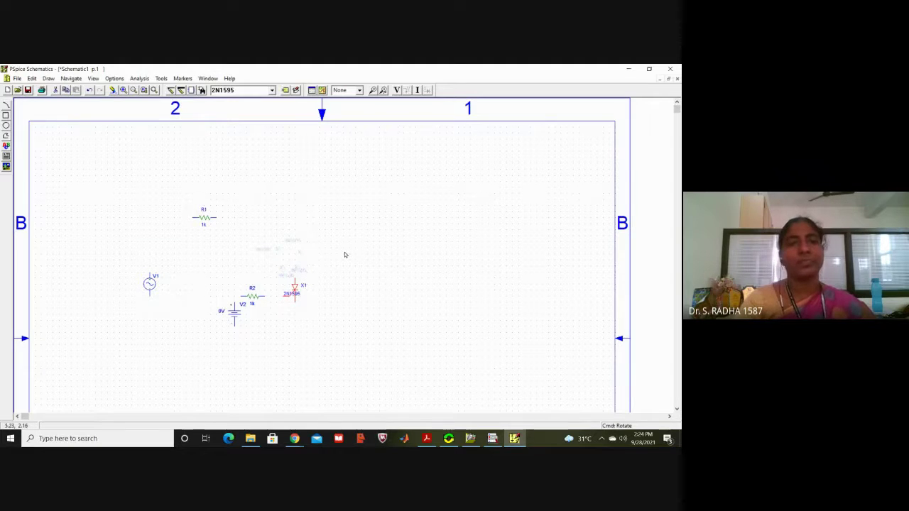
Step: Place a GND_EARTH ground symbol directly below the sine source V1
click(271, 90)
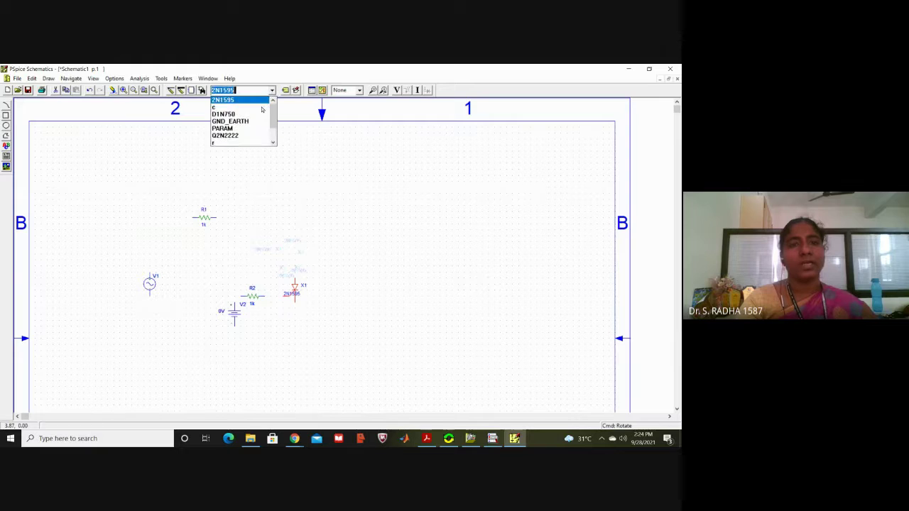
click(241, 121)
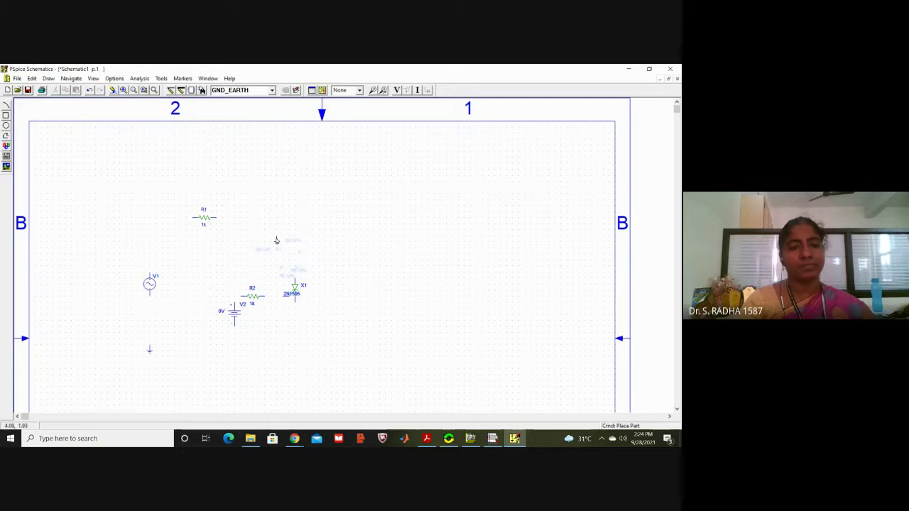
click(149, 349)
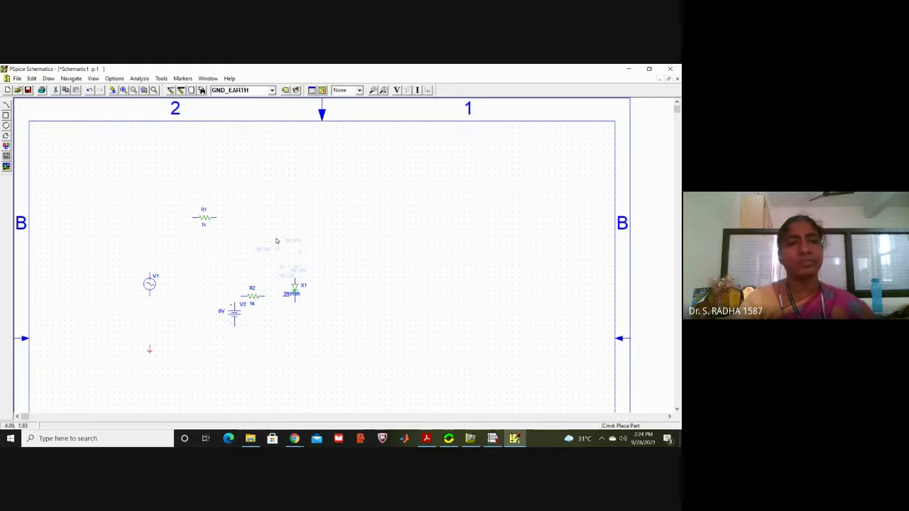
Step: Wire the upper terminal of V1 through R1 to the anode of thyristor X1
click(172, 90)
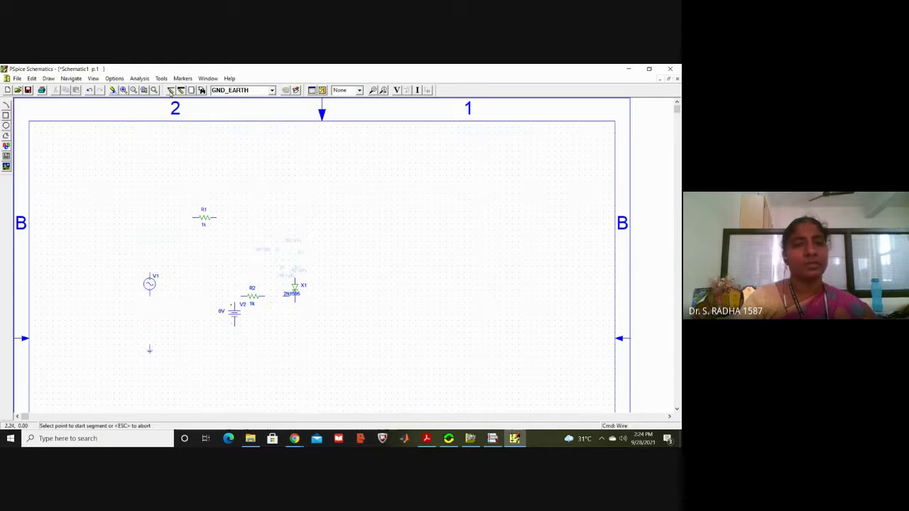
click(150, 276)
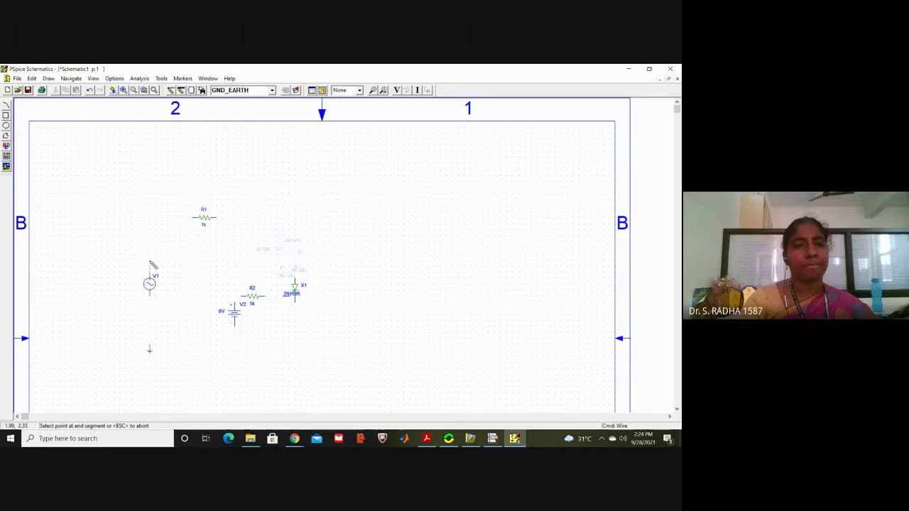
click(150, 218)
click(198, 219)
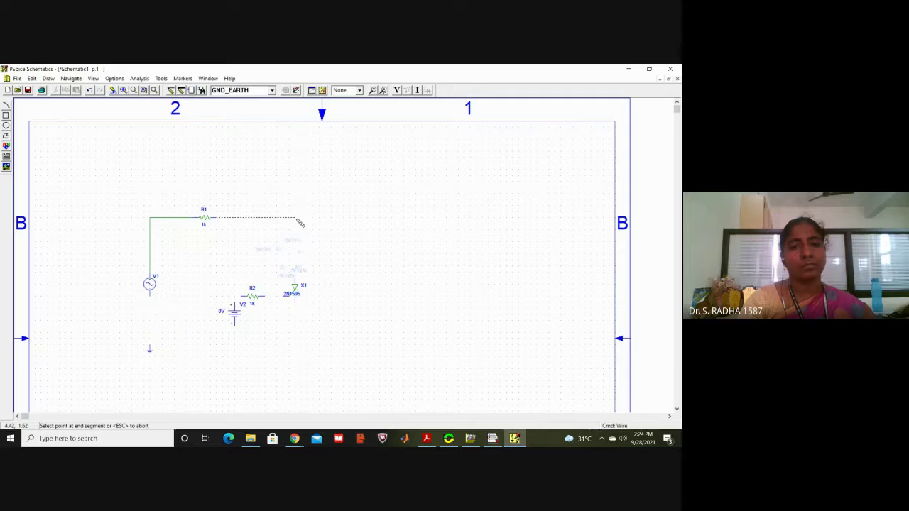
click(297, 281)
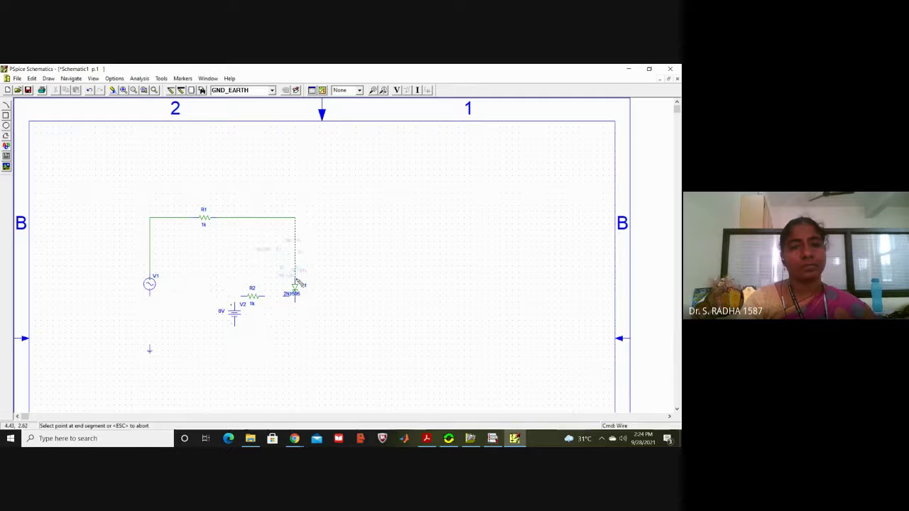
Step: Wire the lower terminal of V1 to ground and connect the thyristor's cathode to that ground wire
click(150, 296)
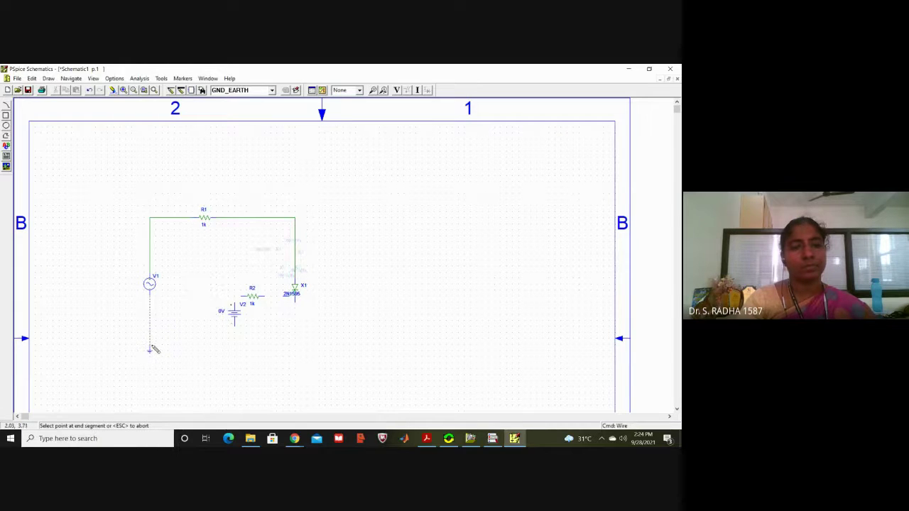
click(149, 349)
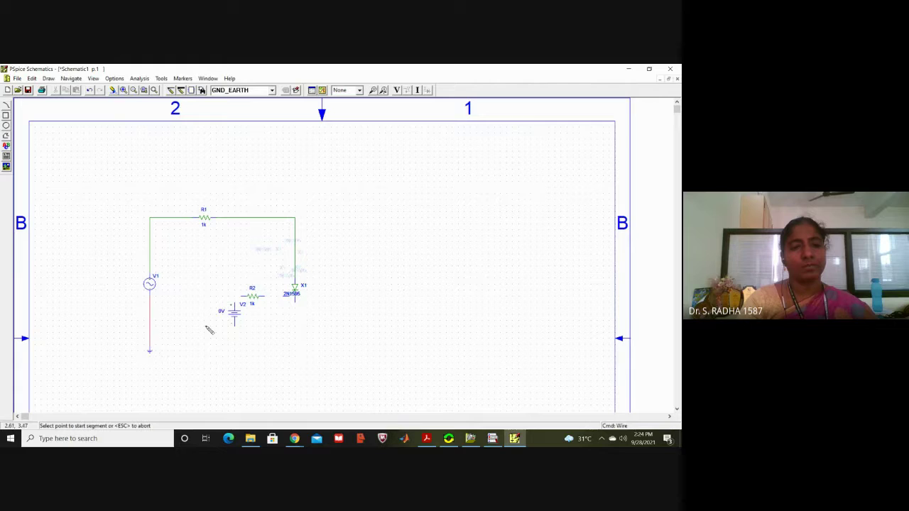
click(294, 301)
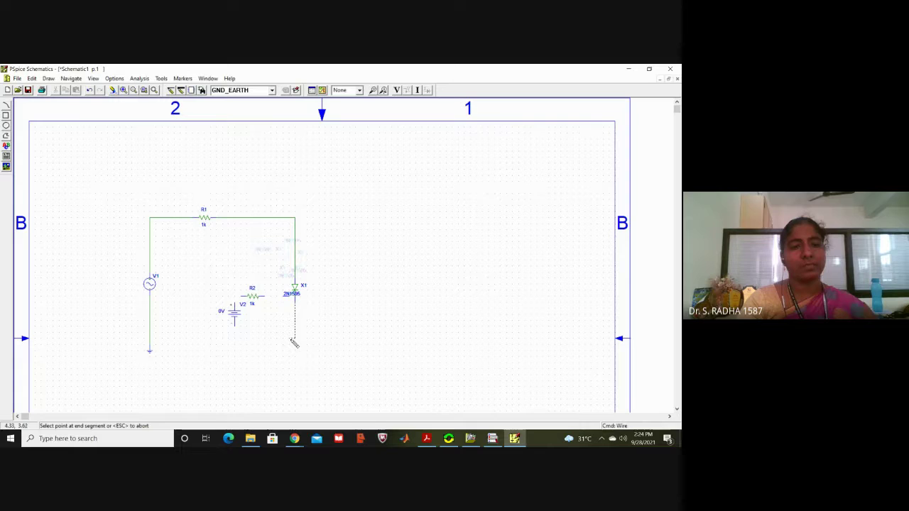
click(292, 340)
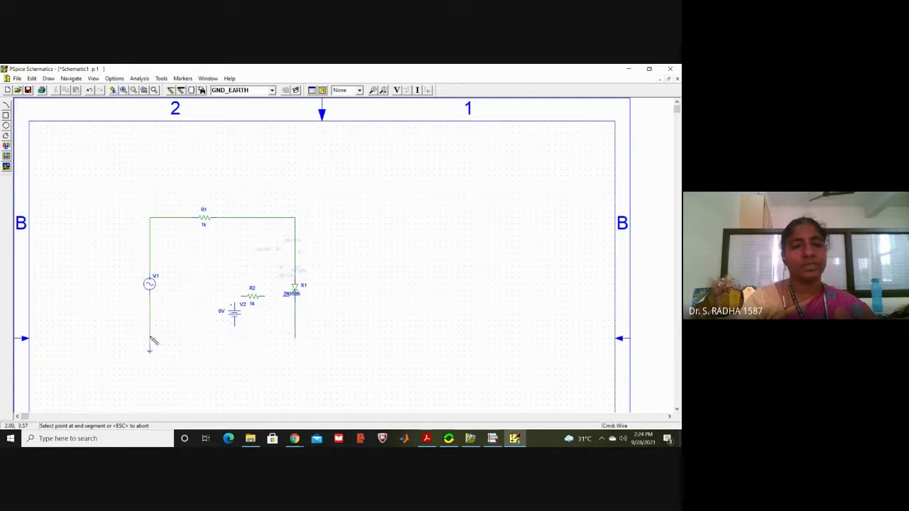
click(150, 339)
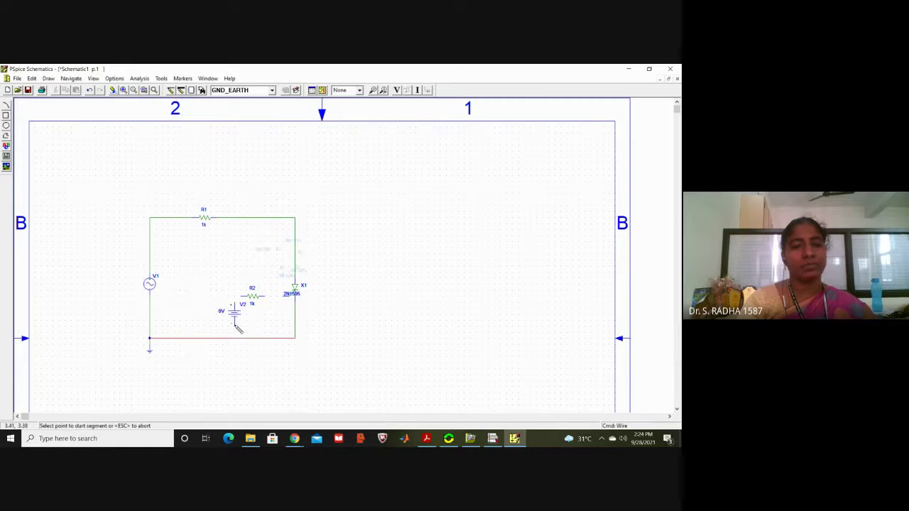
Step: Wire V2's negative terminal to the ground line and its positive terminal through R2 to the thyristor's gate
click(235, 326)
click(235, 338)
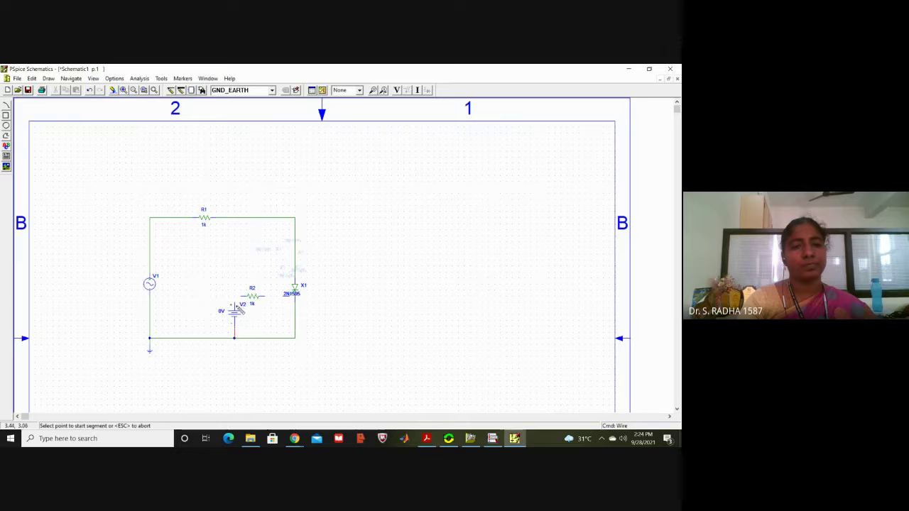
click(235, 304)
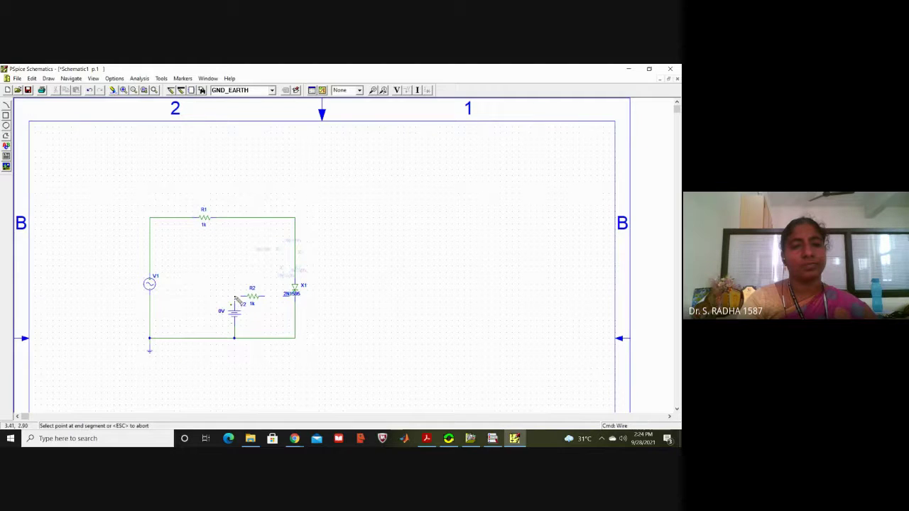
click(244, 297)
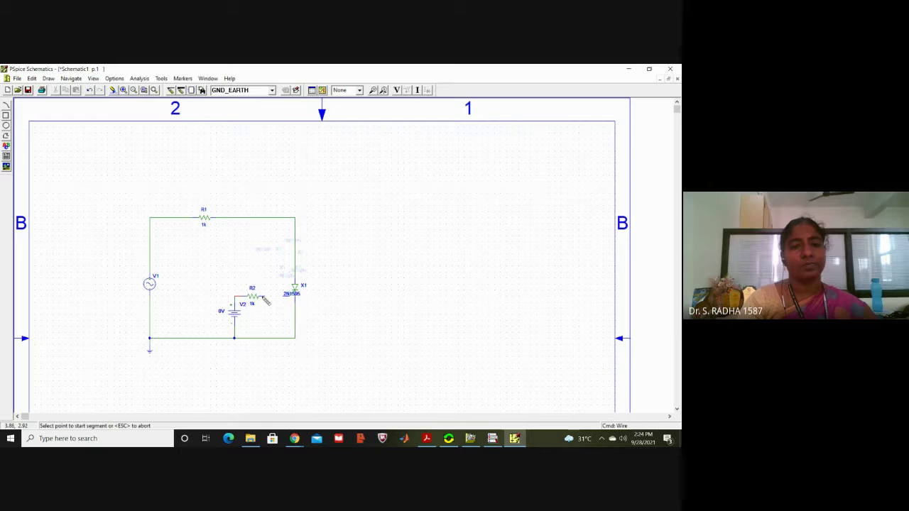
click(265, 297)
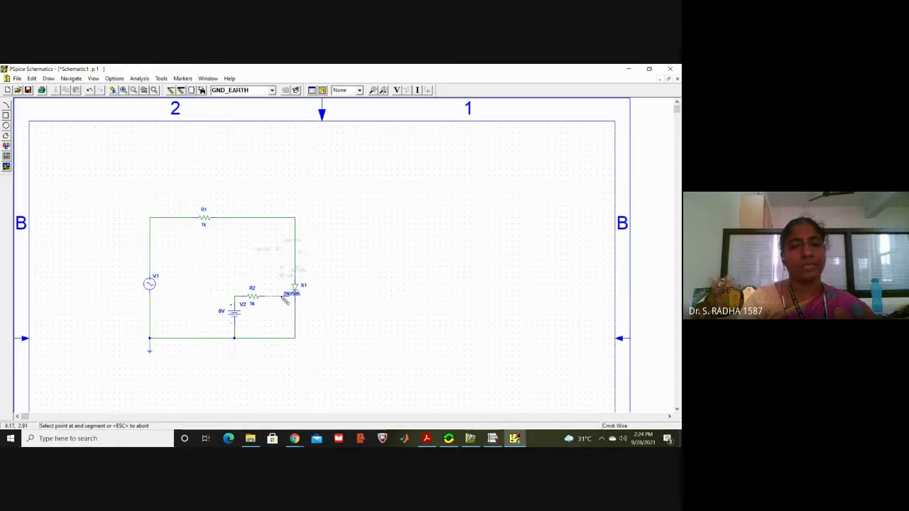
click(292, 295)
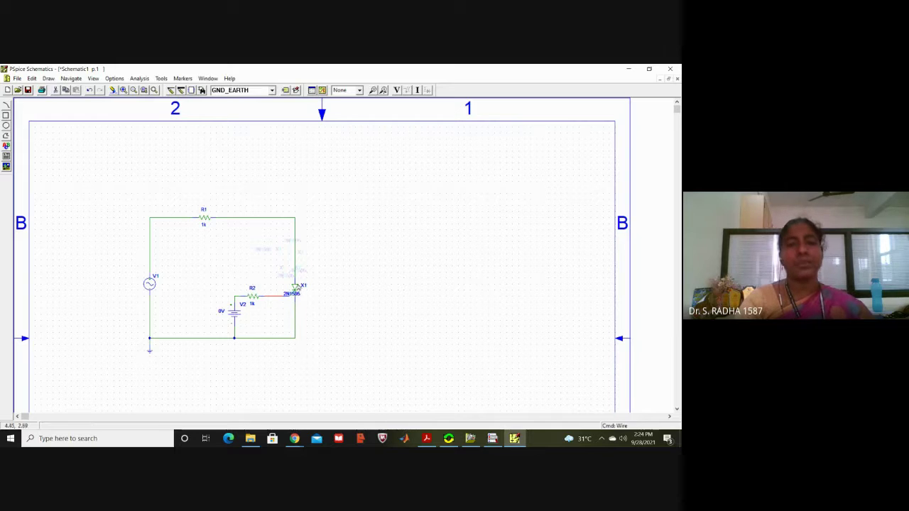
click(340, 295)
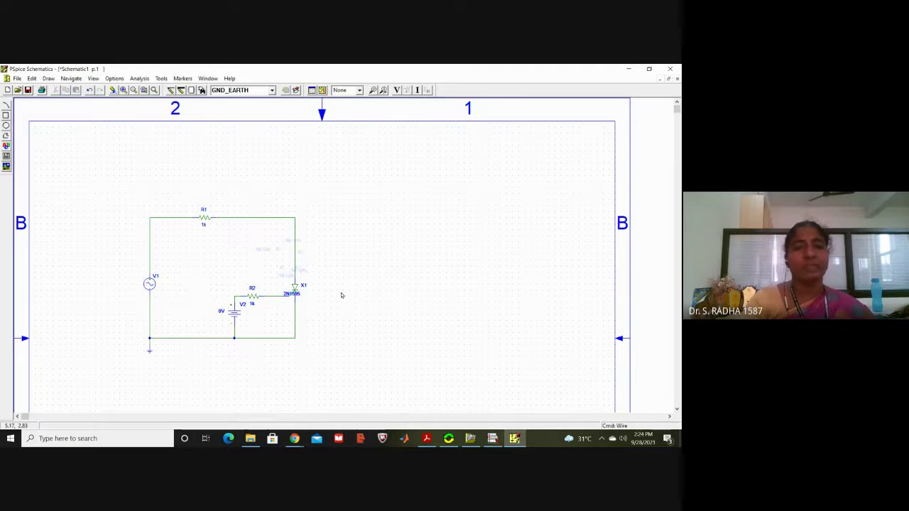
Step: Set the value of resistor R1 to 500 and save the attribute change
double_click(204, 221)
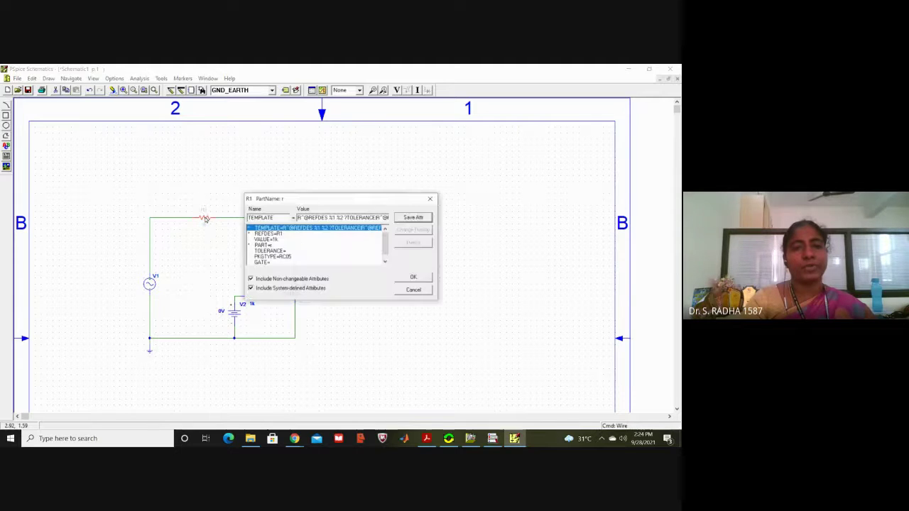
click(276, 240)
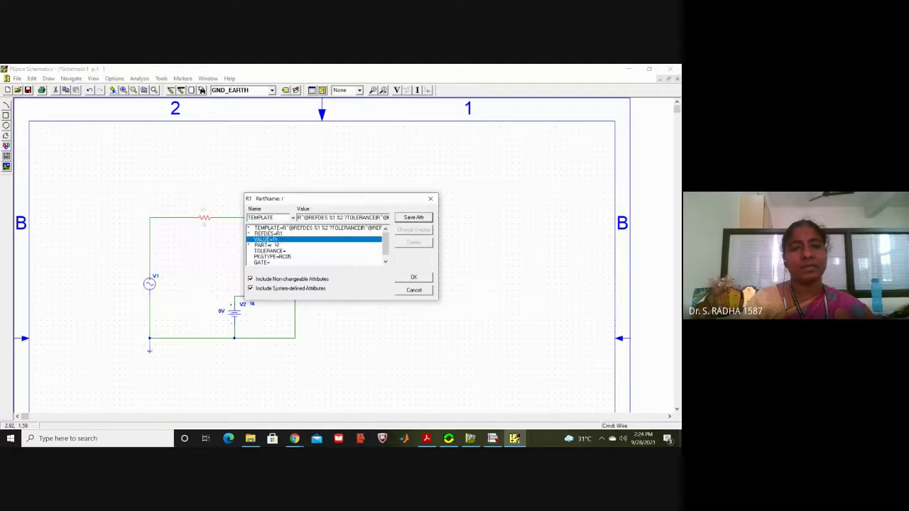
click(309, 216)
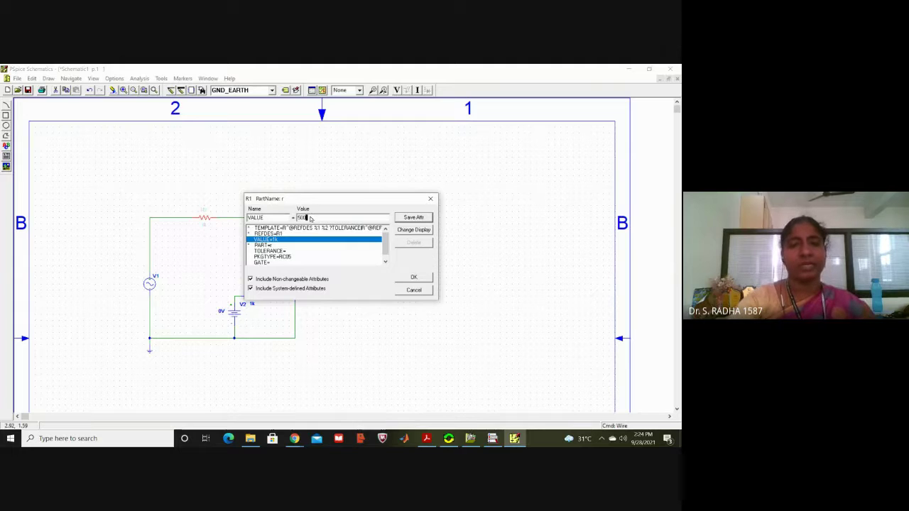
click(412, 278)
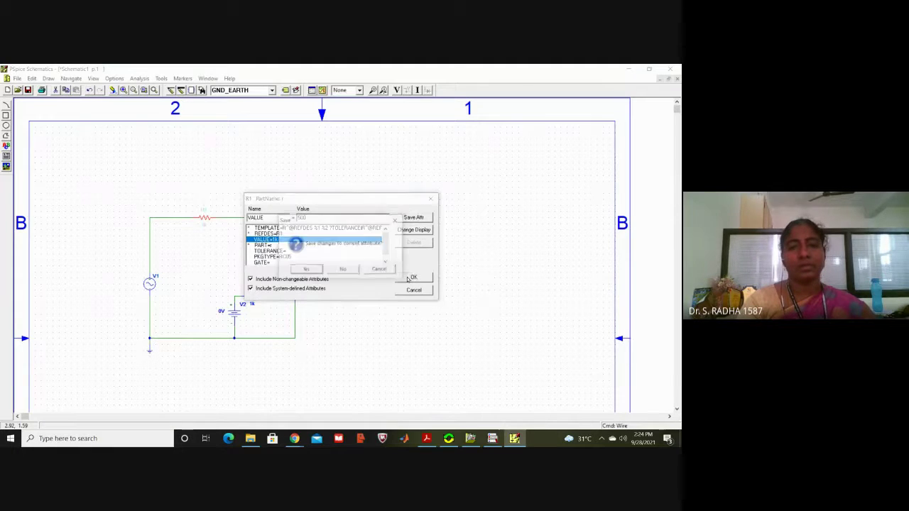
click(306, 270)
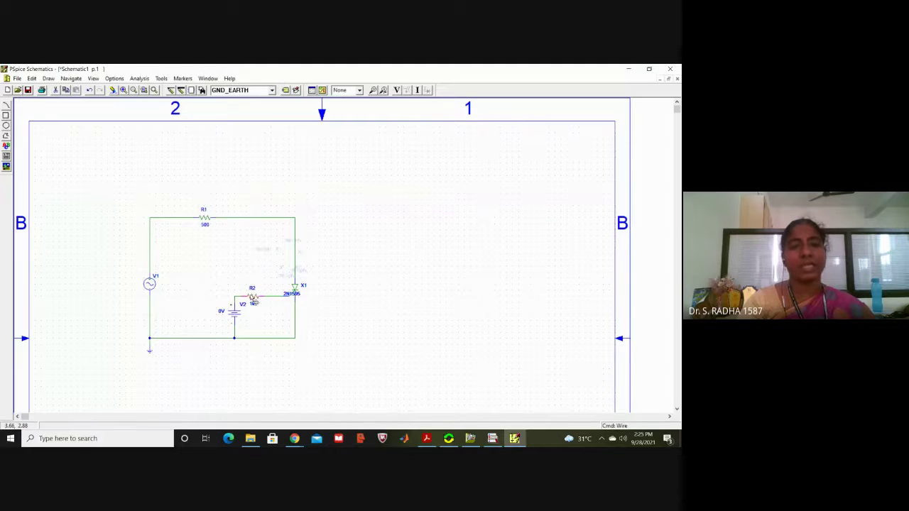
Step: Set the value of gate resistor R2 to 2k and save the attribute change
double_click(252, 297)
click(275, 240)
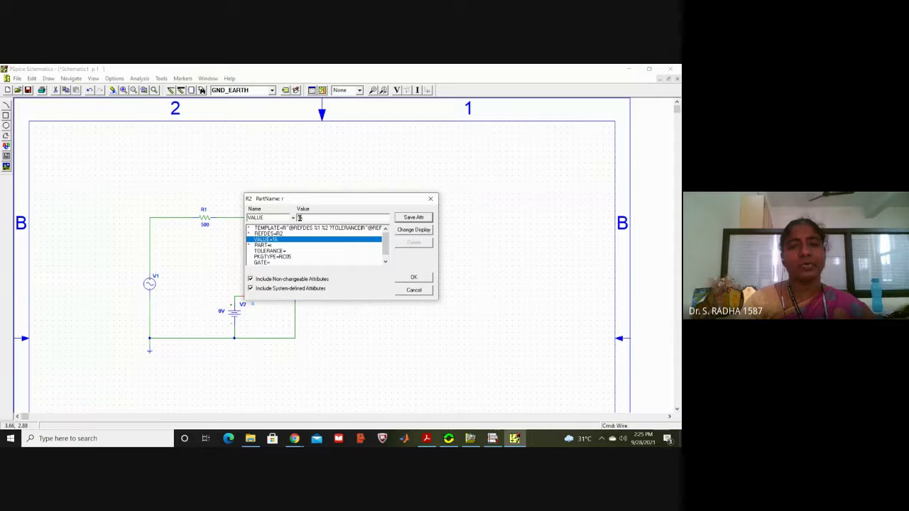
double_click(299, 217)
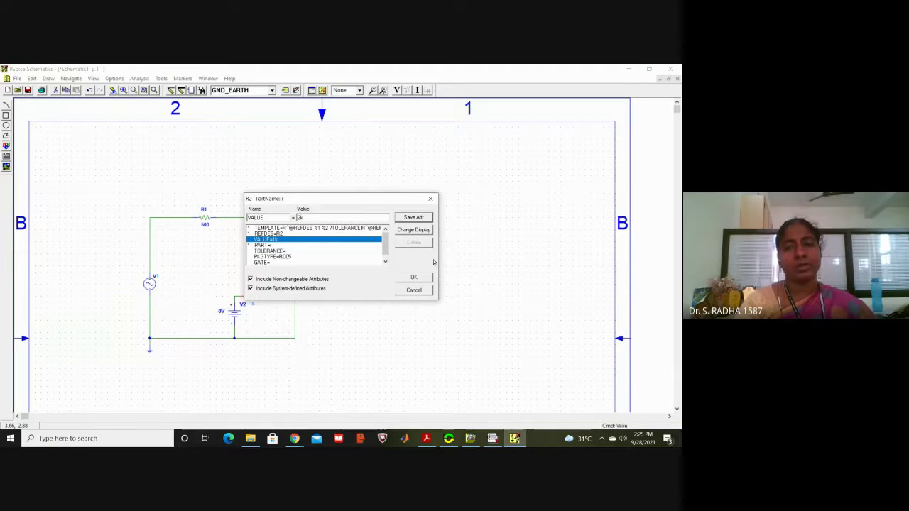
click(413, 277)
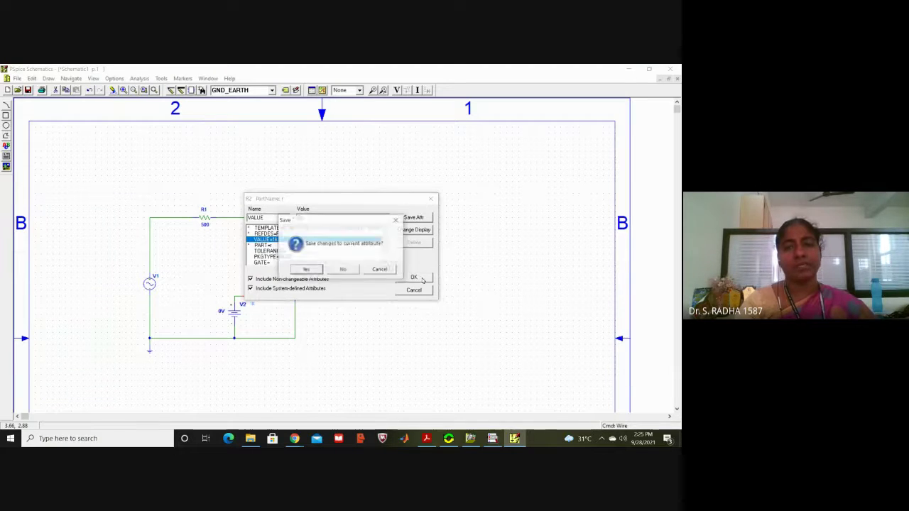
click(306, 270)
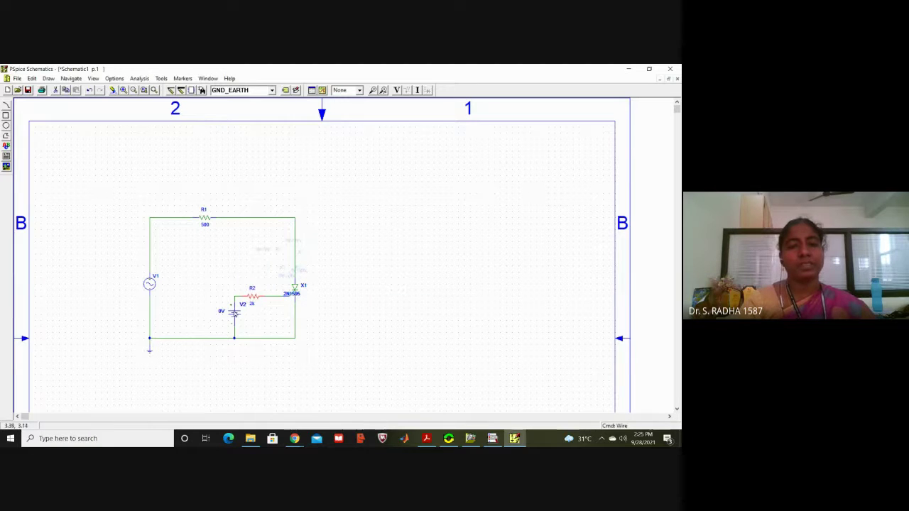
Step: Set the DC attribute of source V2 to 5V and save the change
double_click(235, 313)
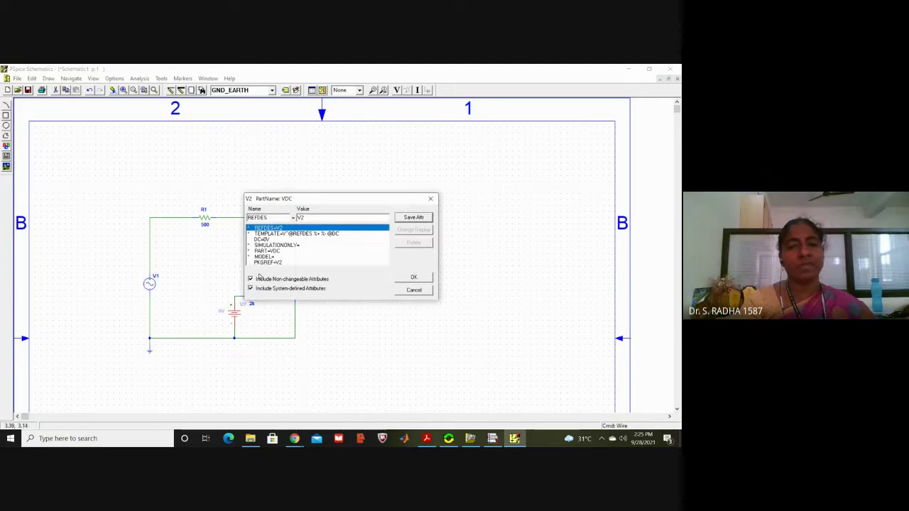
click(263, 239)
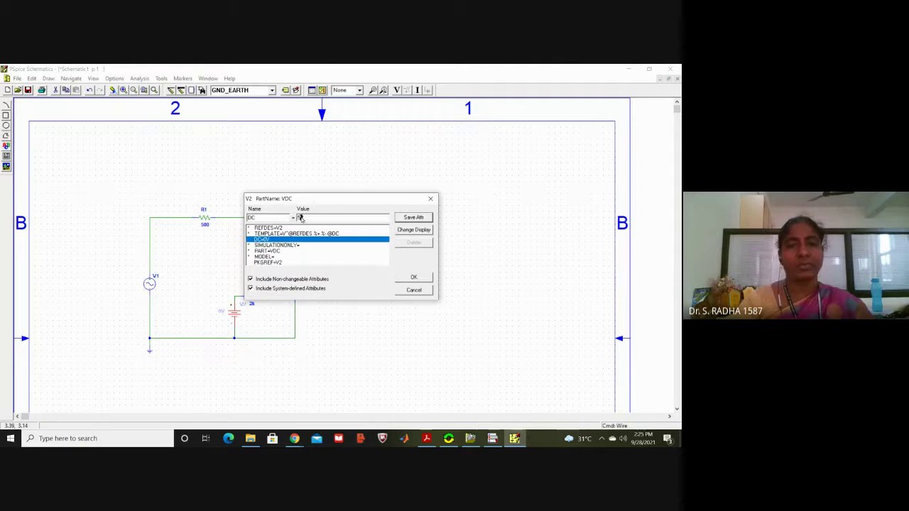
click(421, 278)
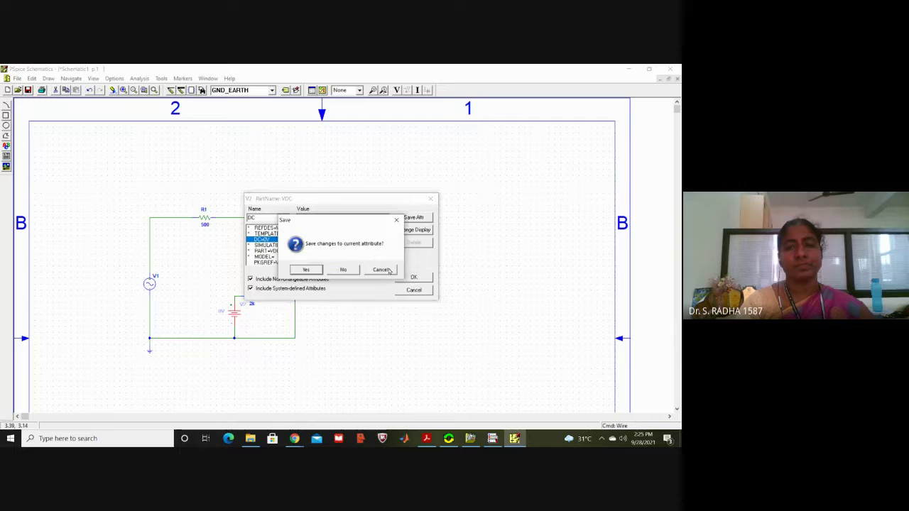
click(306, 270)
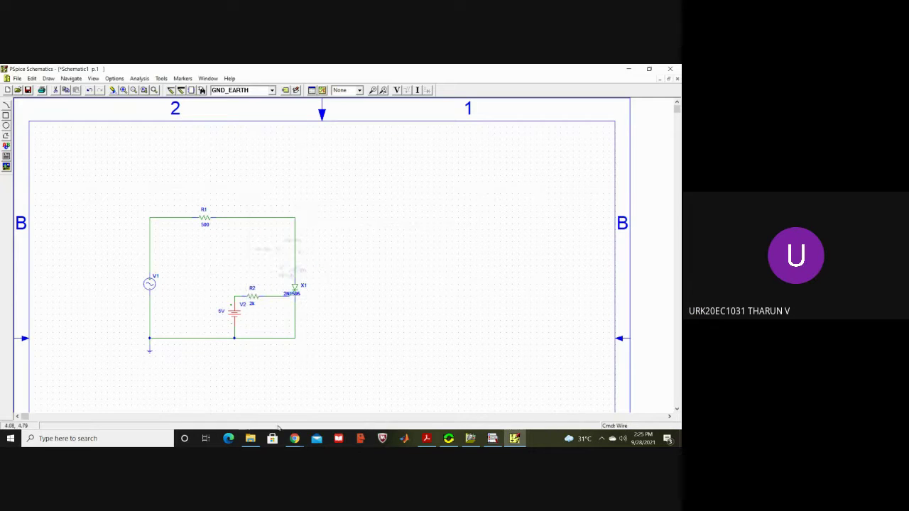
Step: Switch to the Google Meet call, admit the waiting participant, and return to the PSpice schematic with nothing selected
click(244, 404)
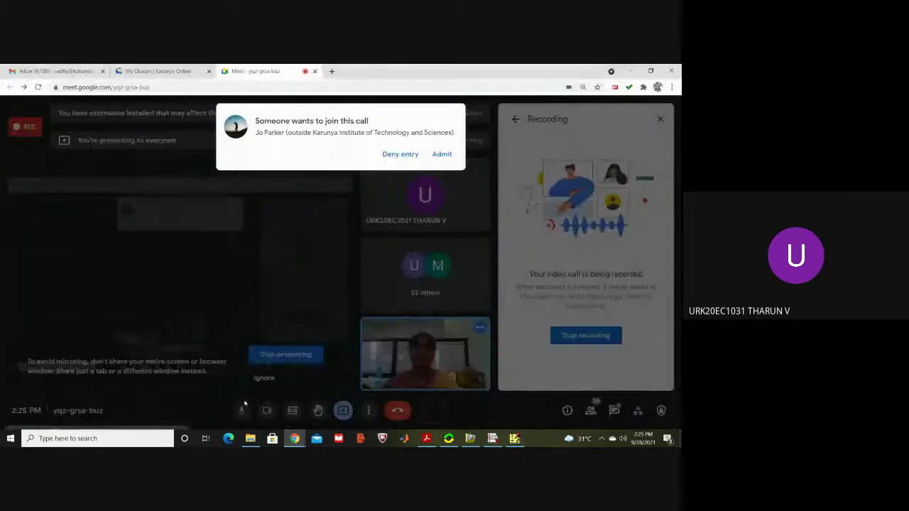
click(441, 154)
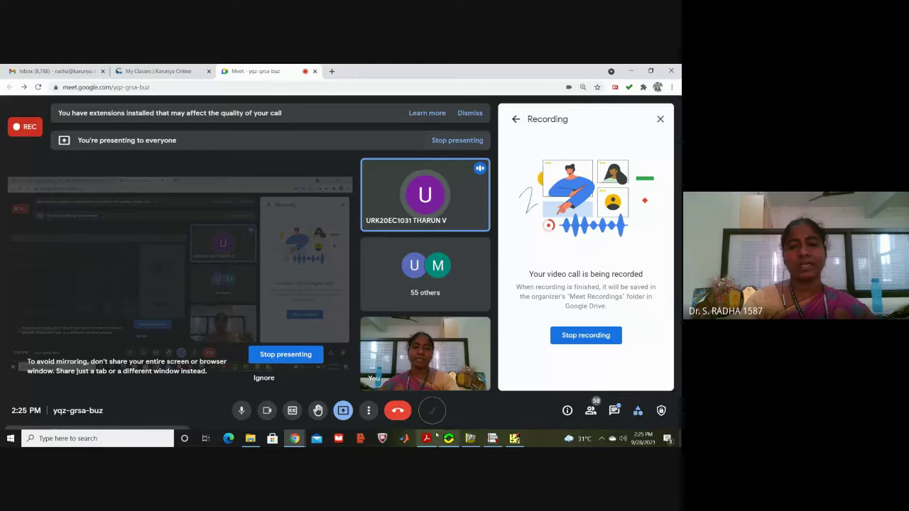
click(514, 439)
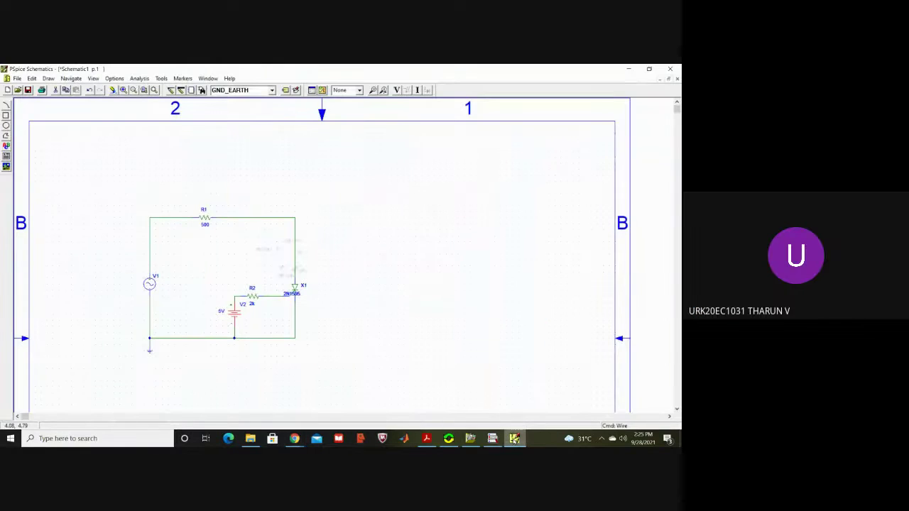
click(419, 294)
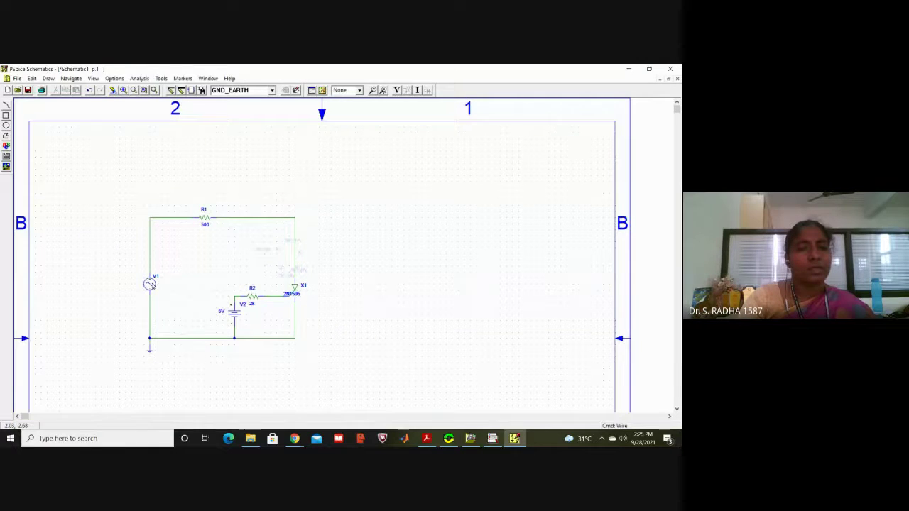
Step: Set both the DC and AC attributes of sine source V1 to 0, saving each change
double_click(150, 285)
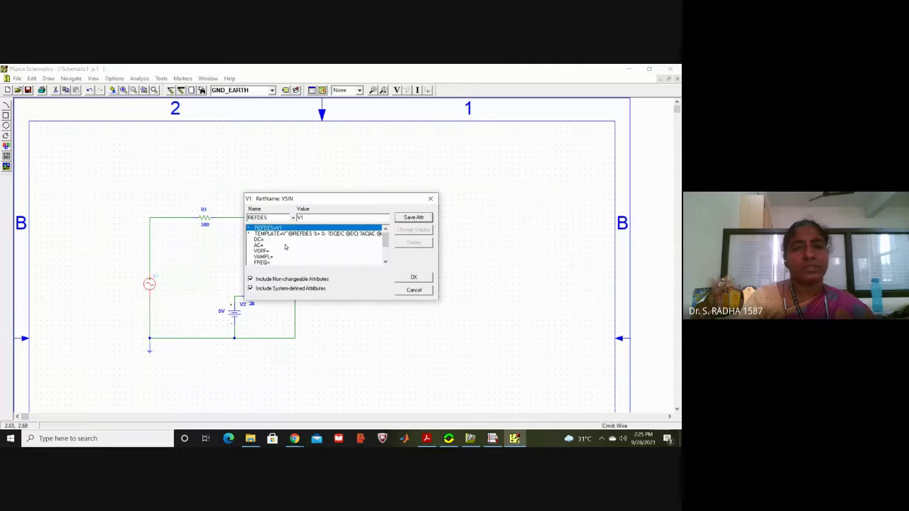
click(267, 240)
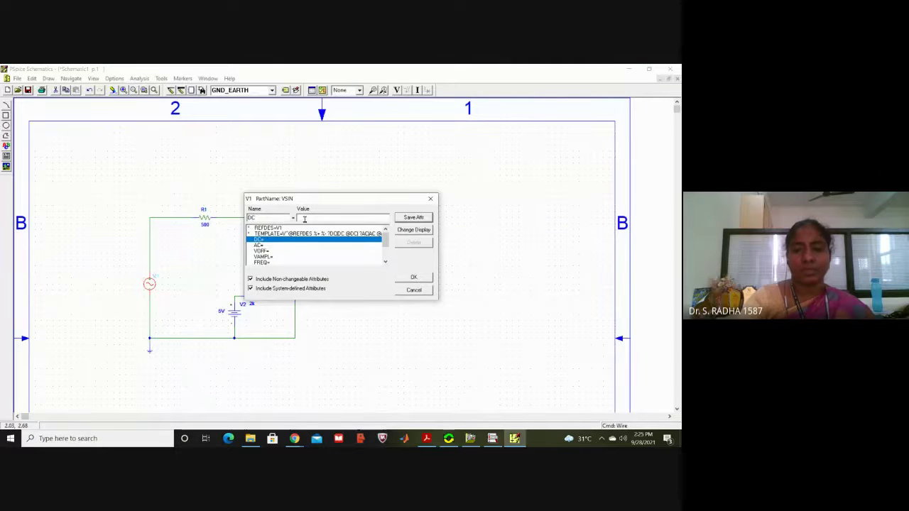
text(0)
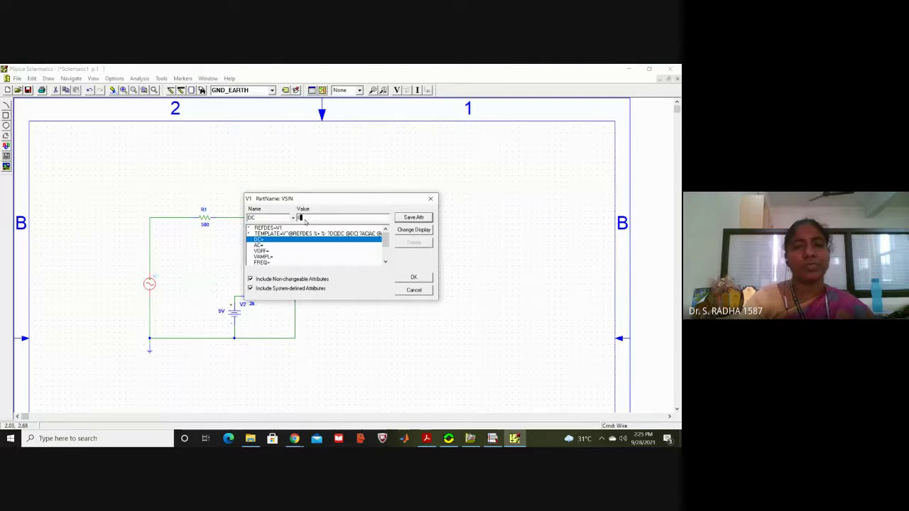
click(262, 245)
click(305, 270)
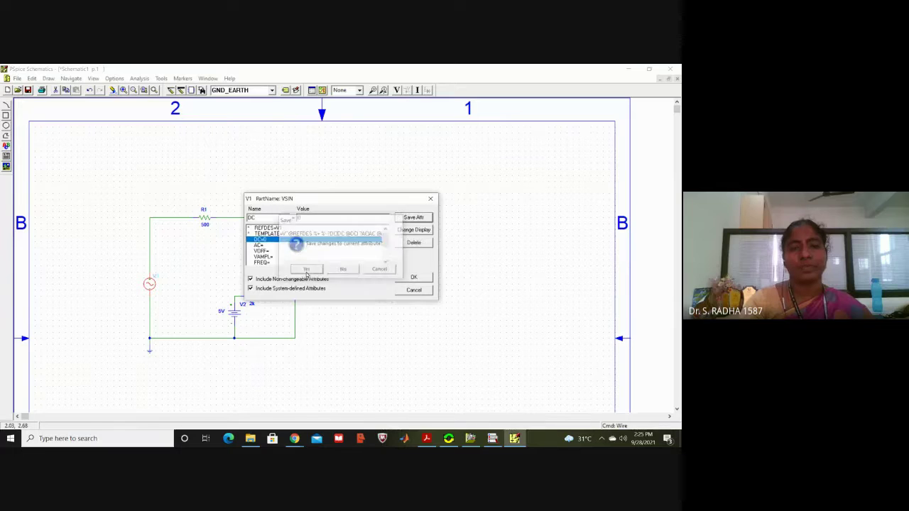
click(261, 245)
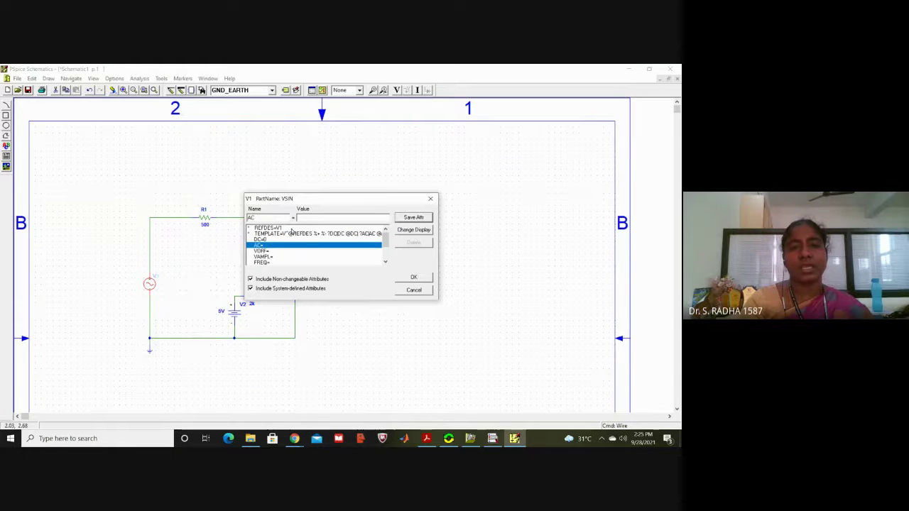
text(0)
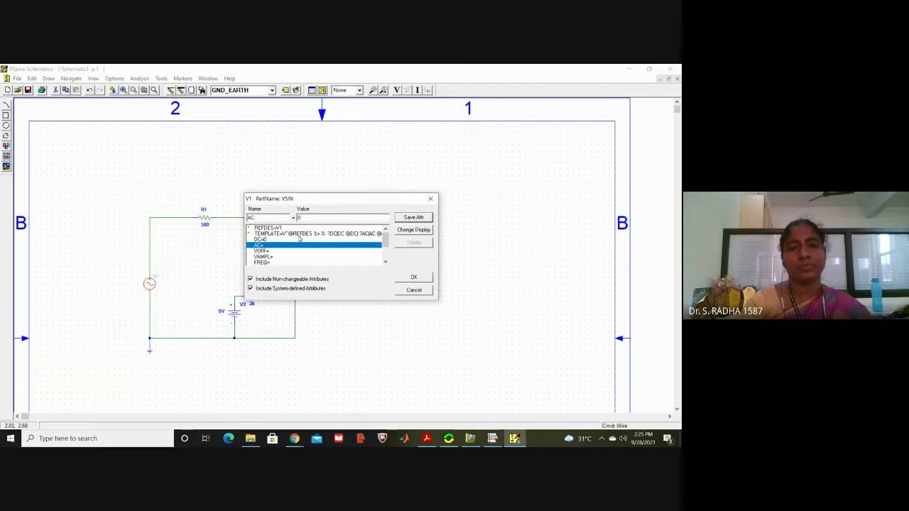
click(263, 251)
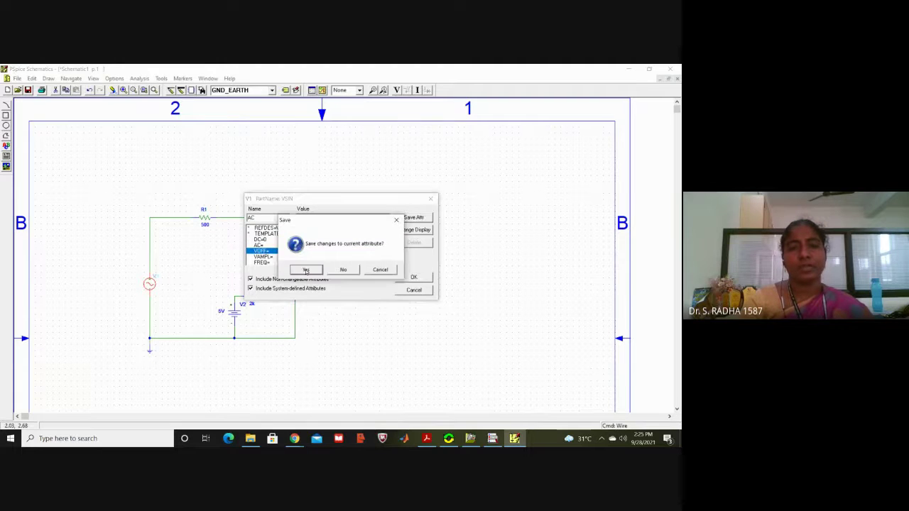
click(306, 271)
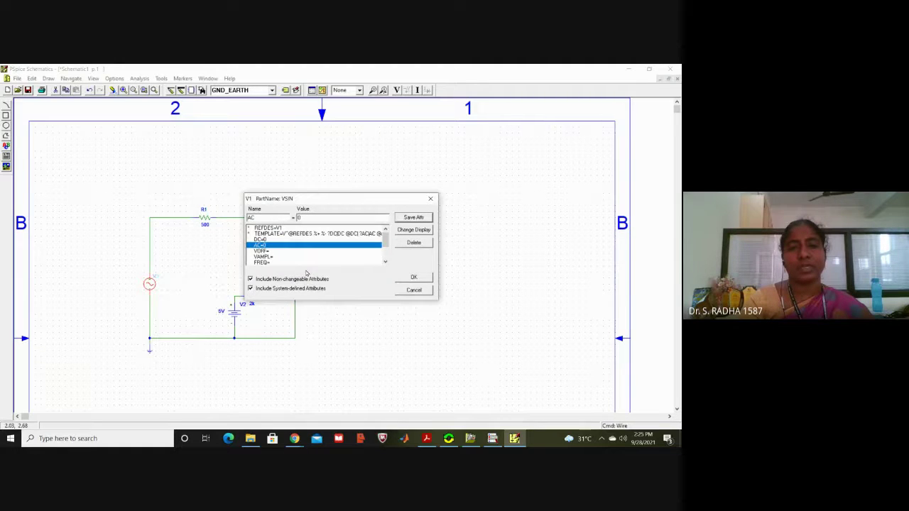
Step: Set V1's offset VOFF to 0 and its amplitude VAMPL to 12, saving each change
click(263, 251)
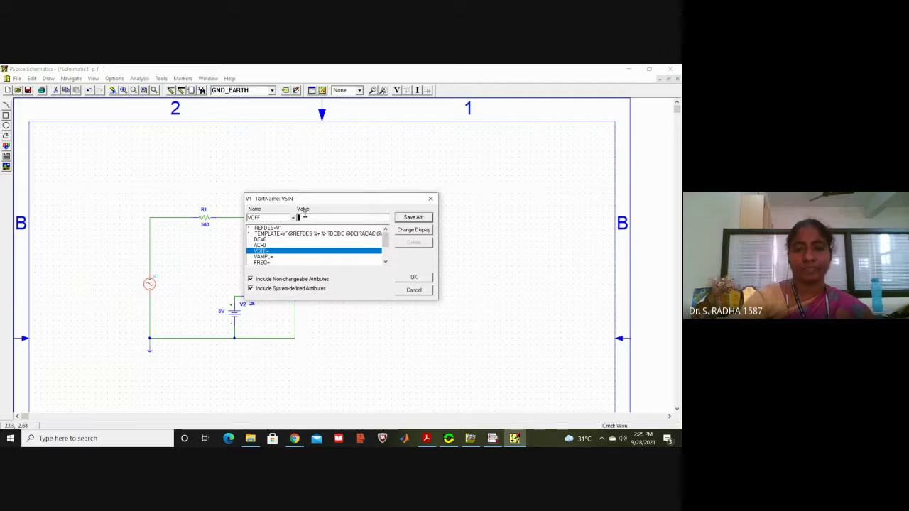
text(0)
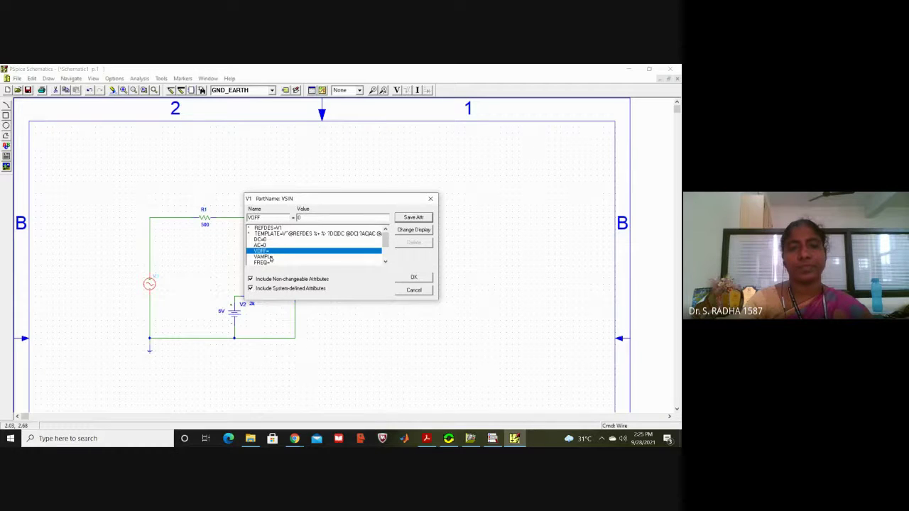
click(270, 259)
click(302, 270)
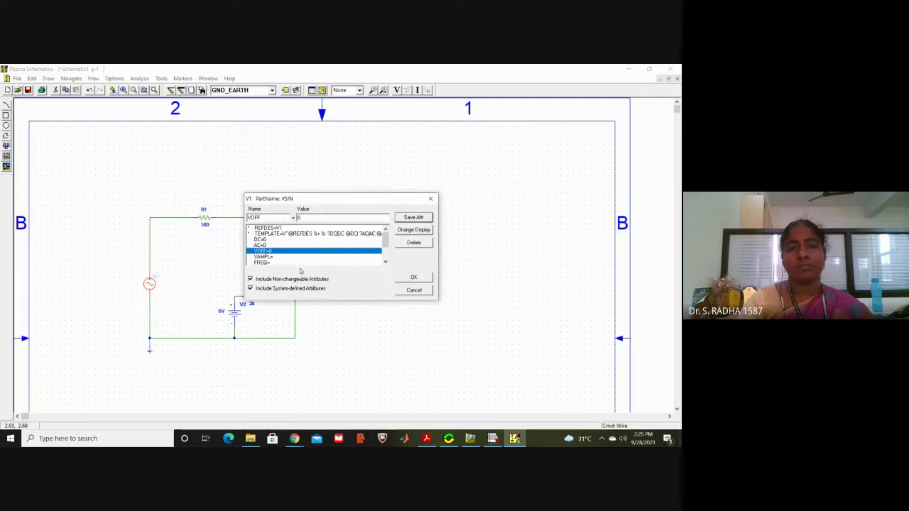
click(268, 258)
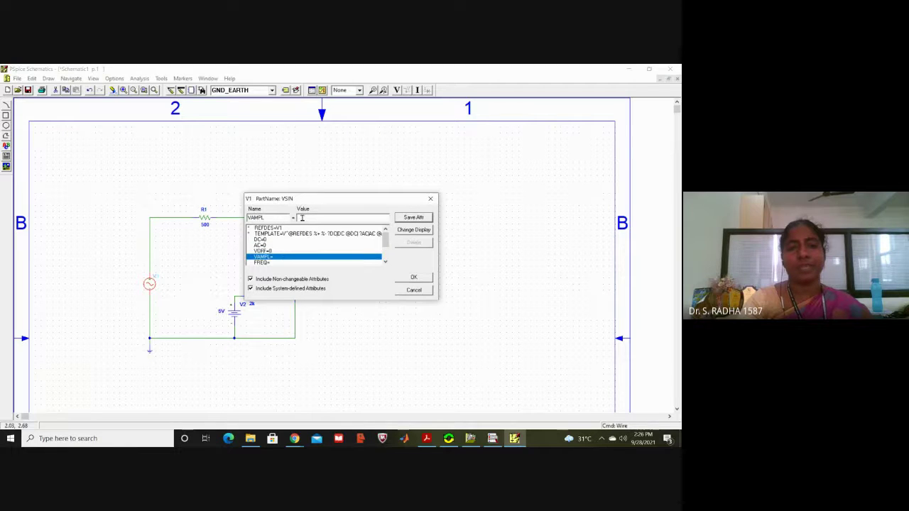
text(12)
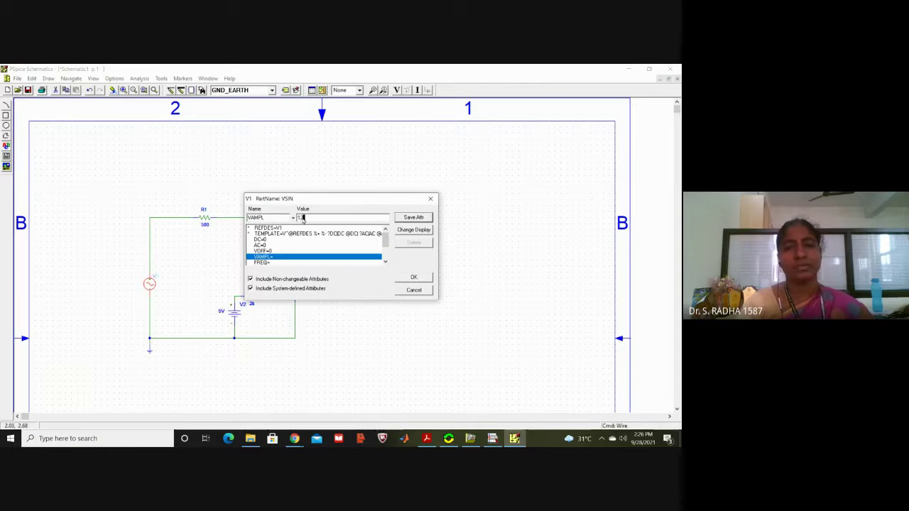
click(269, 263)
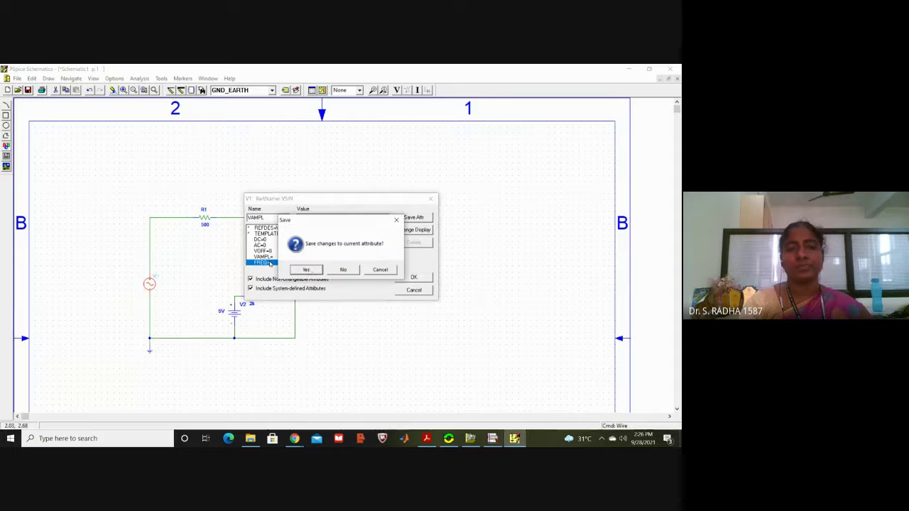
click(307, 270)
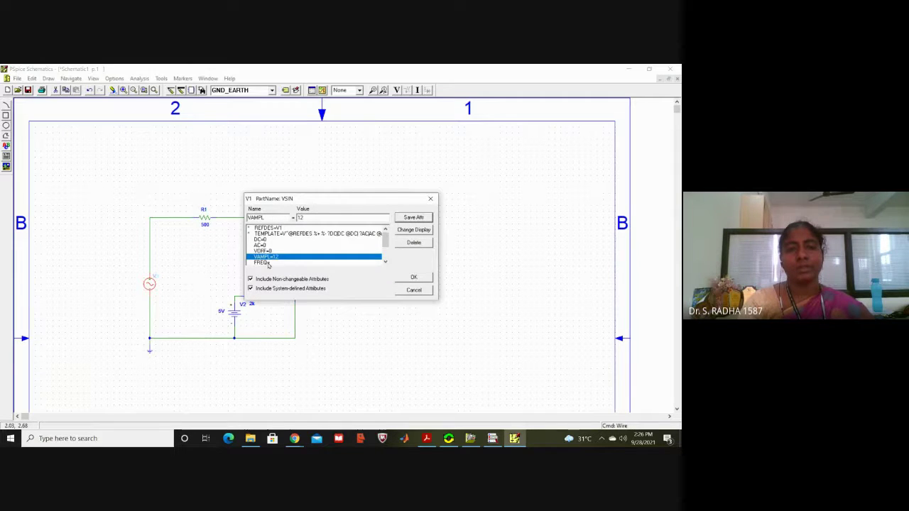
Step: Set V1's frequency FREQ to 50, save the change and close its attributes
click(299, 217)
text(50)
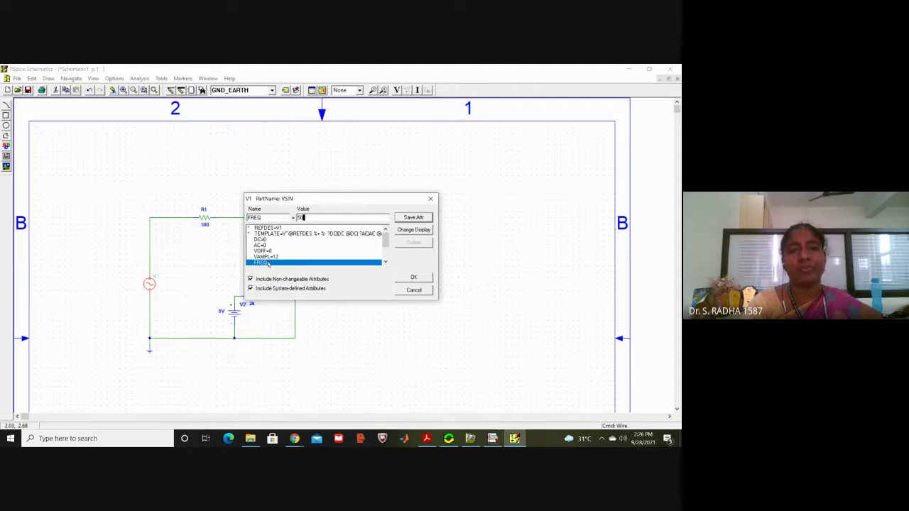
click(413, 280)
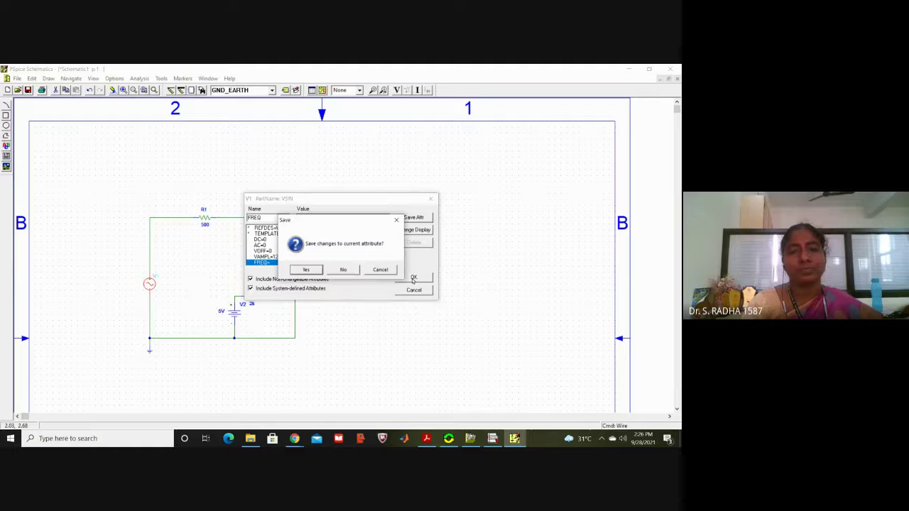
click(313, 270)
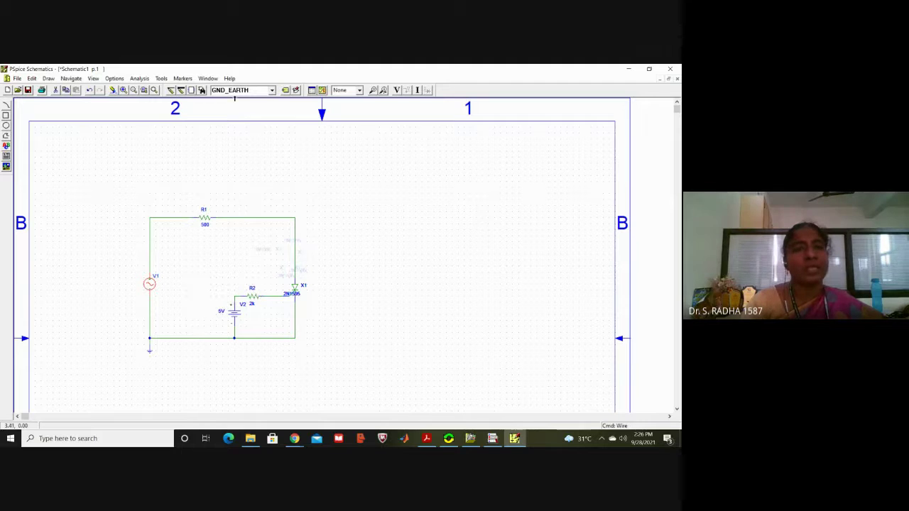
Step: Set up a transient analysis with a print step of 0ms and a final time of 100ms, and close the analysis setup
click(139, 80)
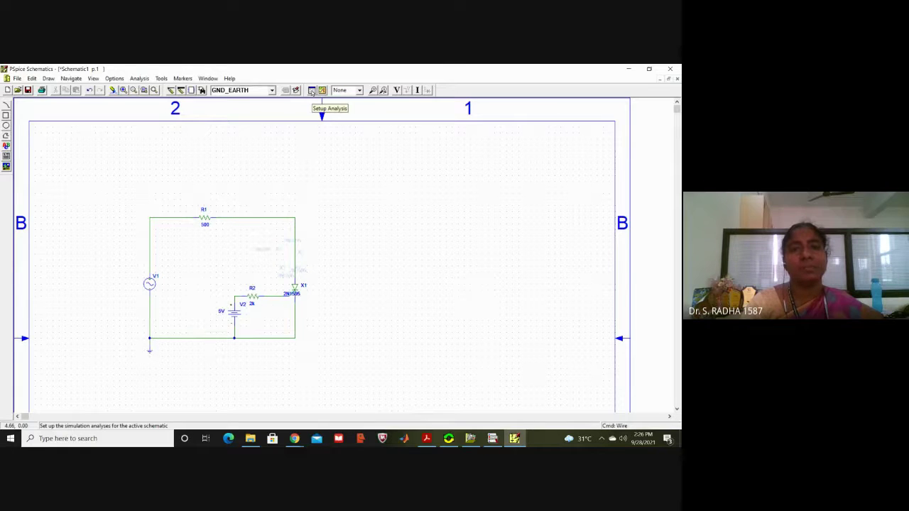
click(312, 91)
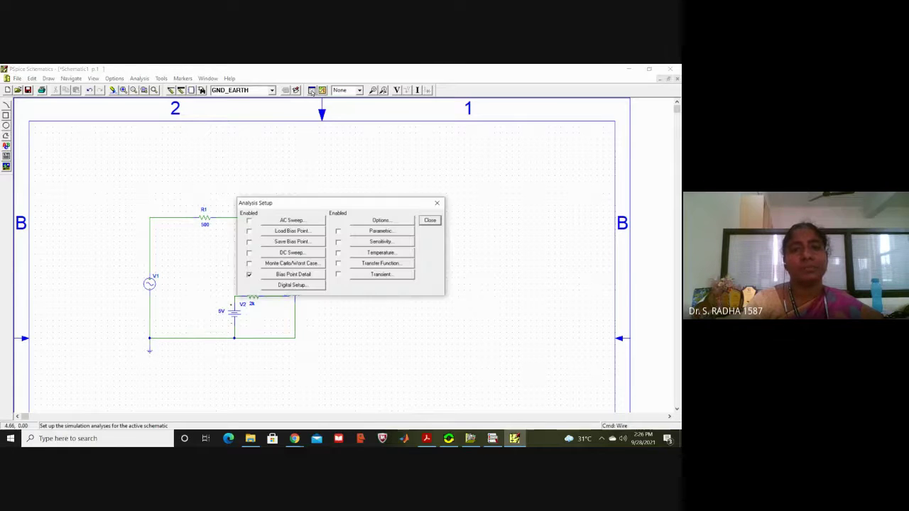
click(389, 275)
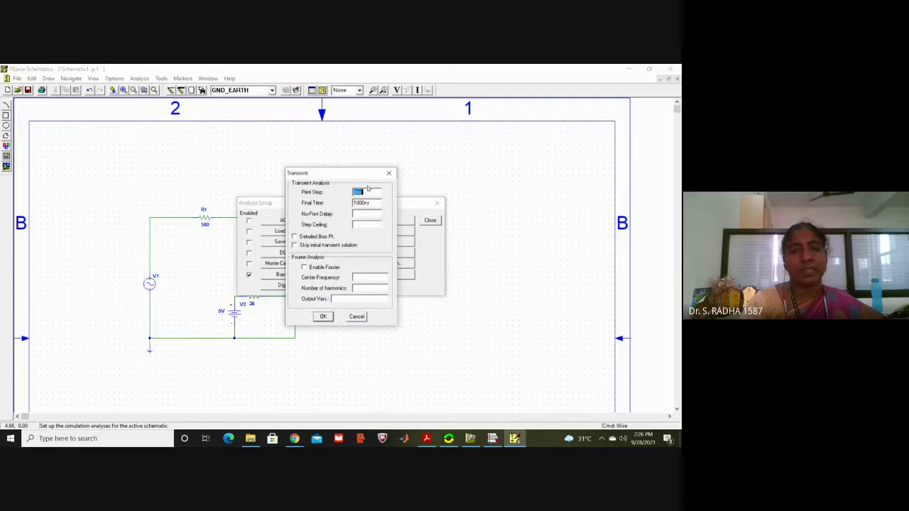
text(0ns)
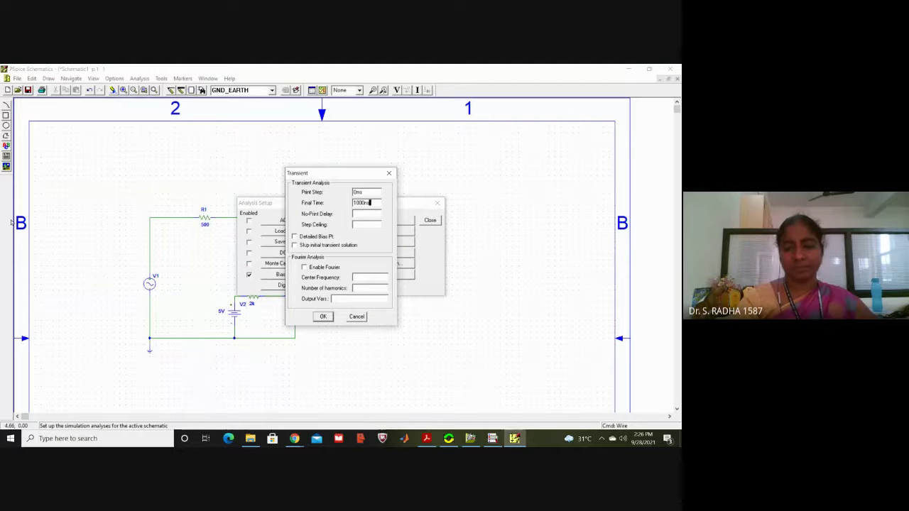
click(369, 202)
key(BackSpace)
key(BackSpace)
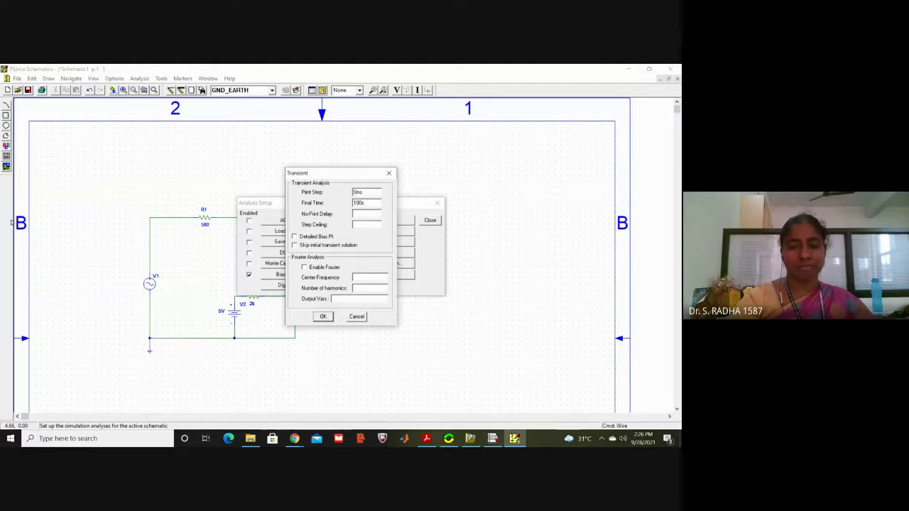
text(m)
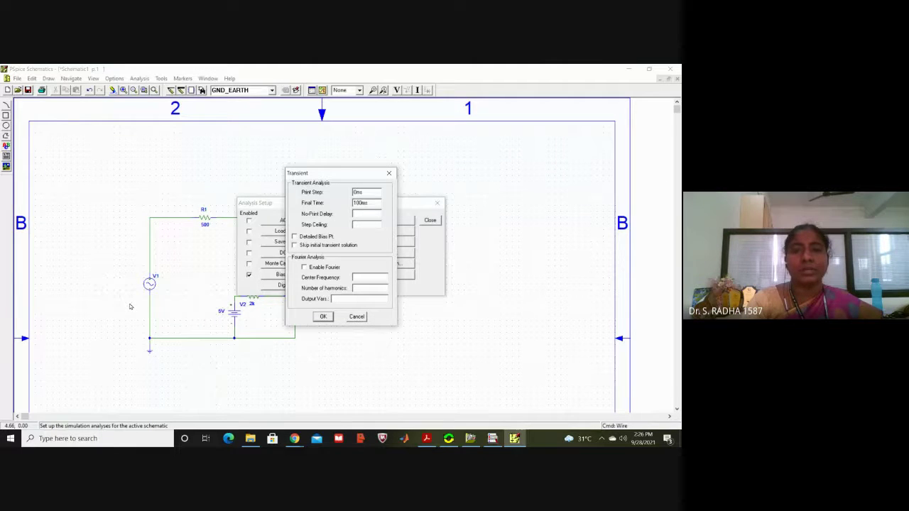
click(323, 317)
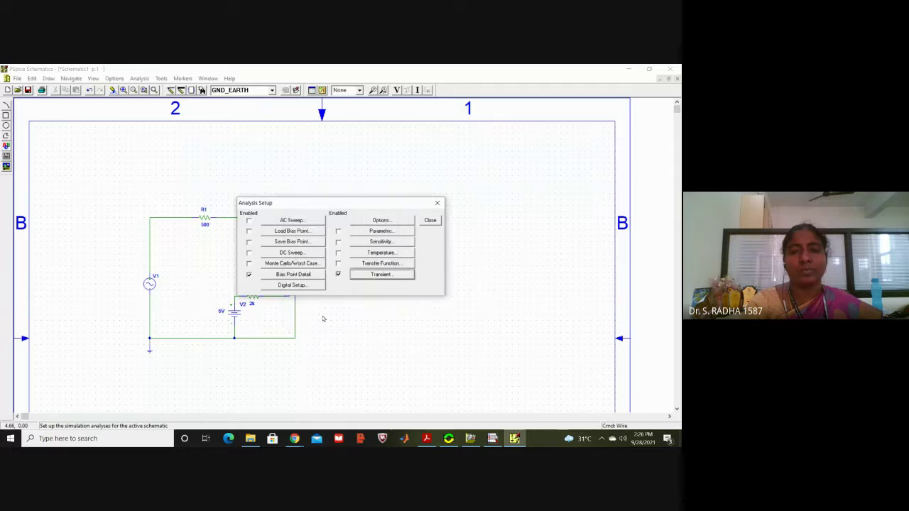
click(431, 221)
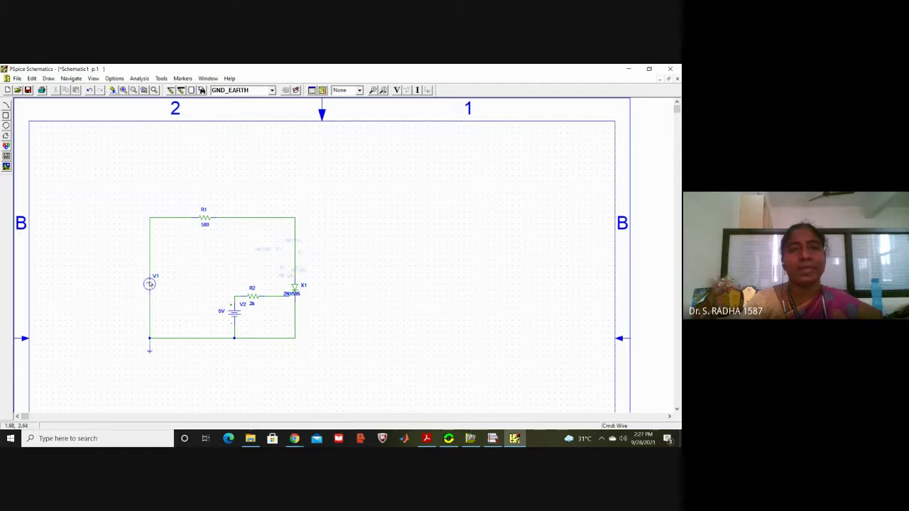
Step: Simulate the circuit, saving the schematic as scr3 in Documents, and switch to the PSpice A/D simulation window
click(321, 91)
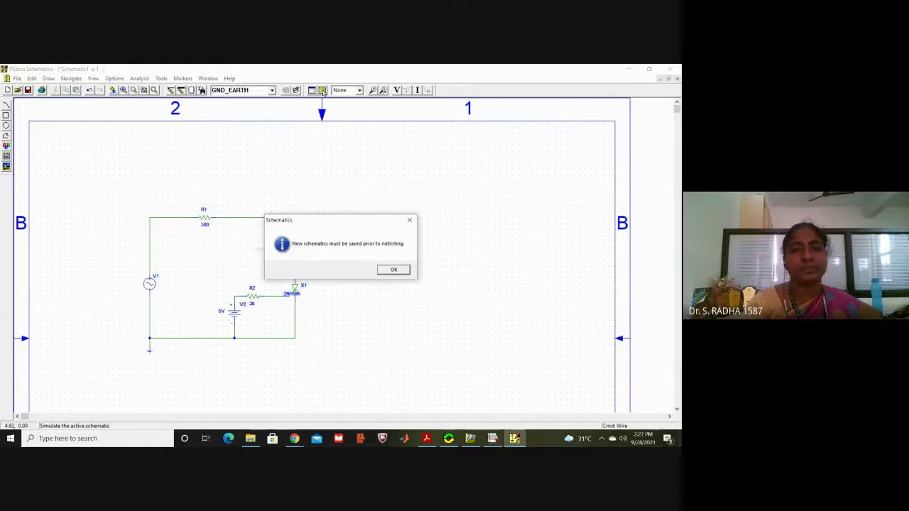
click(394, 271)
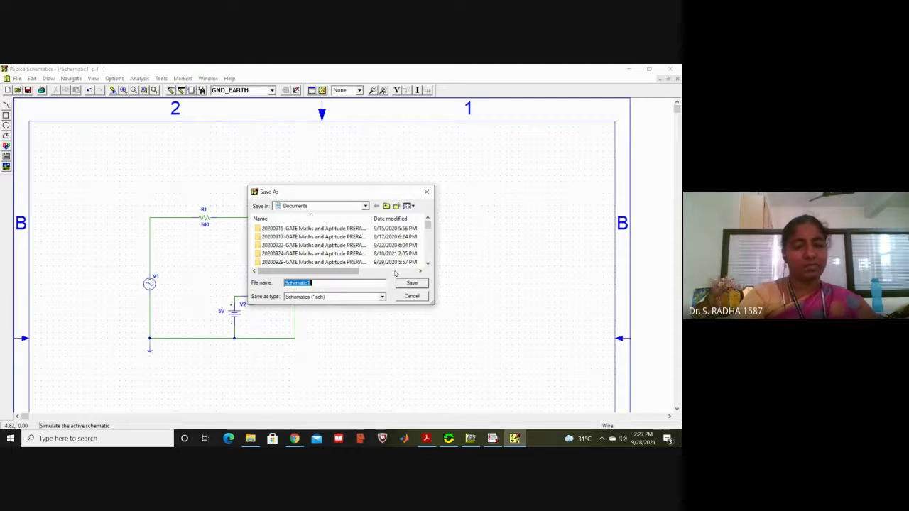
text(scr3)
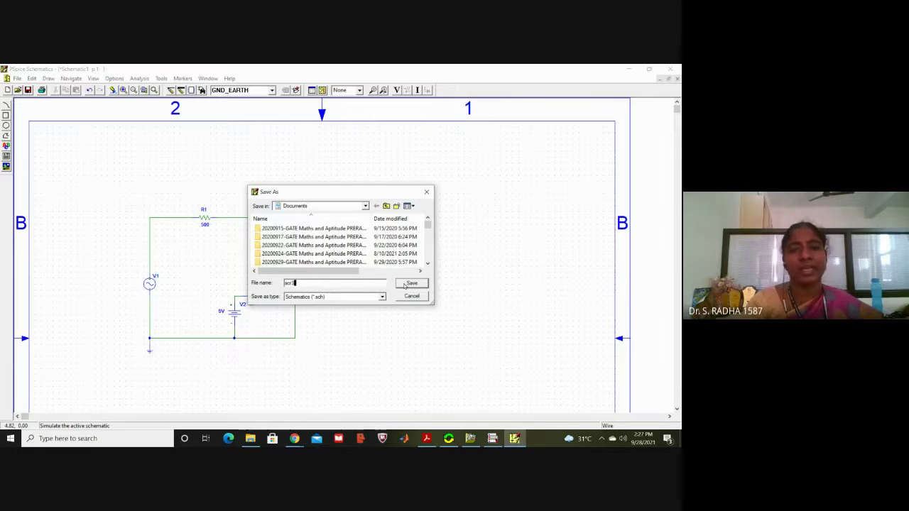
click(411, 283)
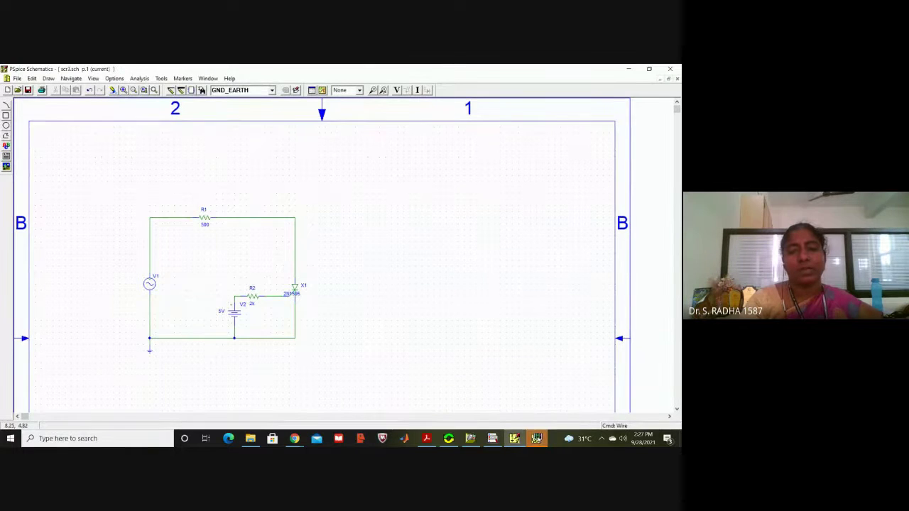
click(536, 438)
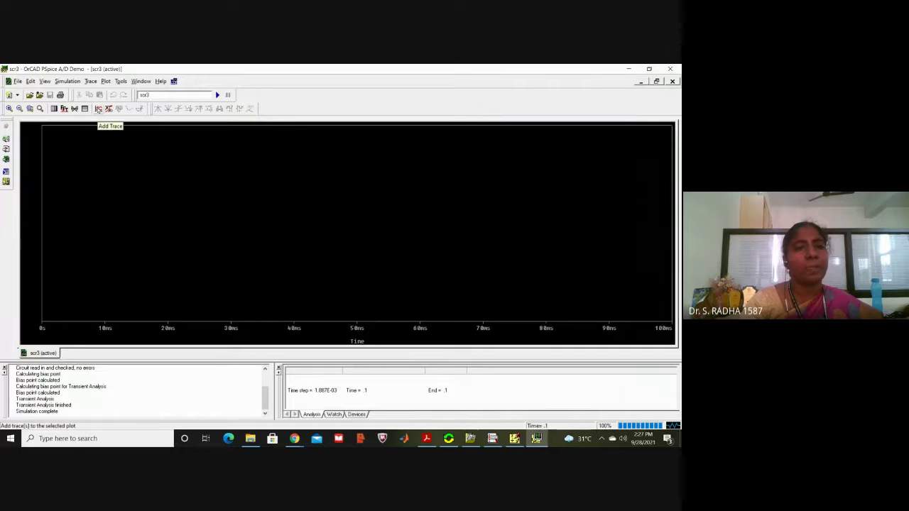
Step: Add the resistor current trace I(R1) to the plot
click(99, 109)
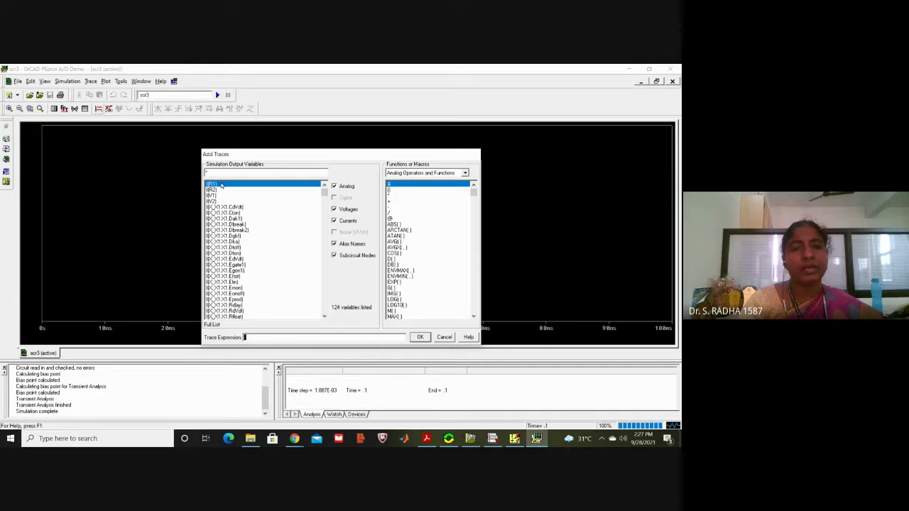
click(221, 184)
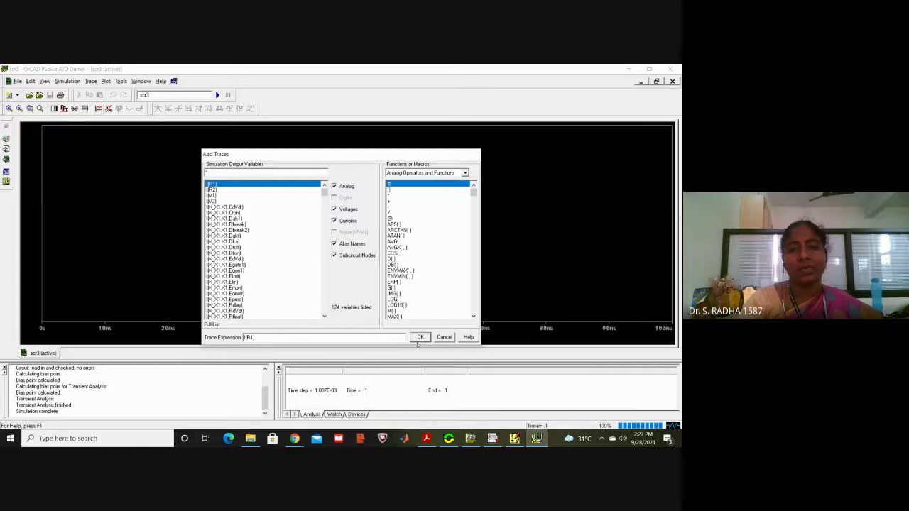
click(420, 338)
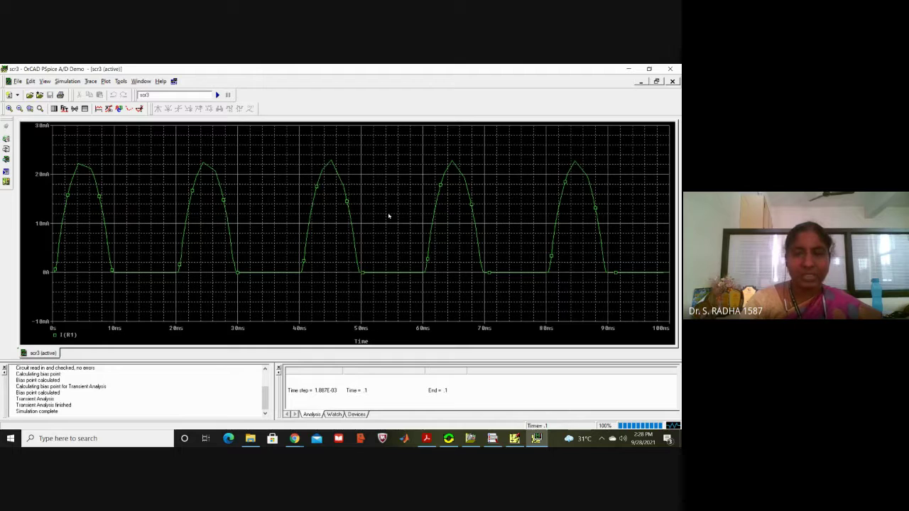
Step: Change the plot's X-axis variable to the thyristor anode voltage V(X1:A) and apply the axis settings
right_click(388, 216)
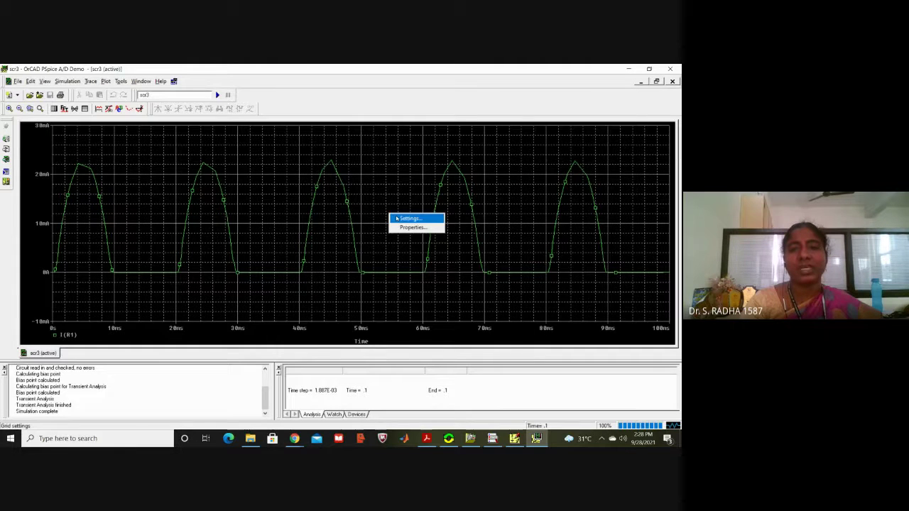
click(399, 219)
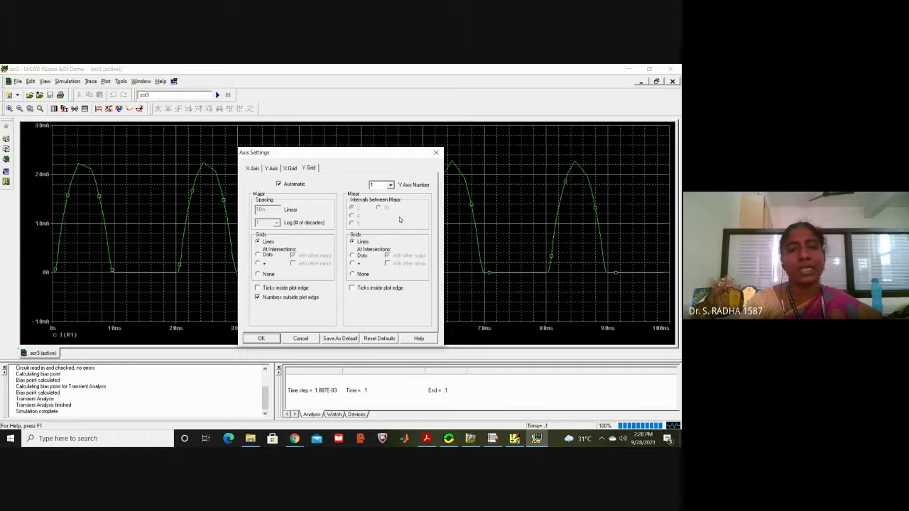
click(253, 169)
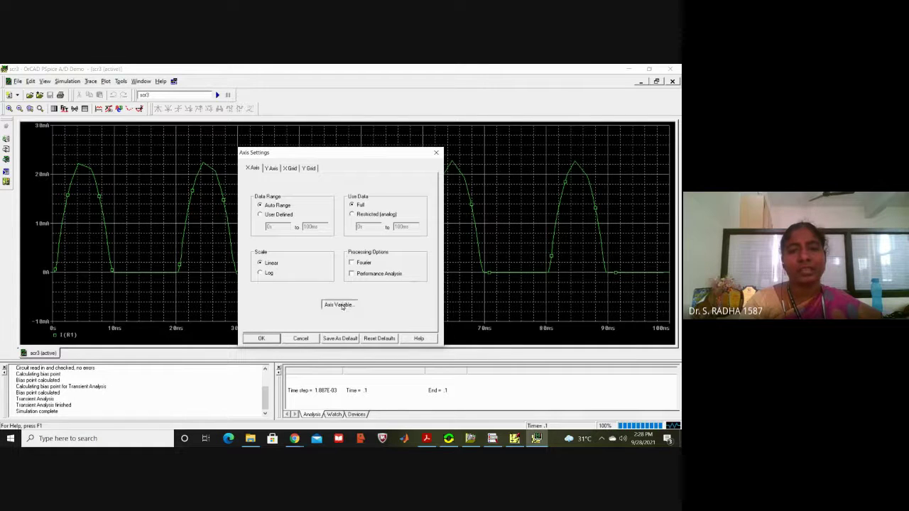
click(341, 304)
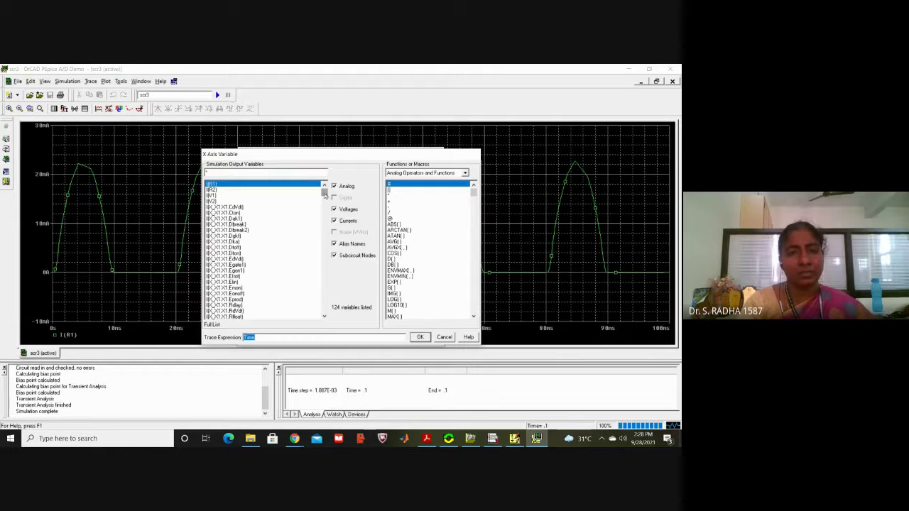
drag(324, 193, 329, 238)
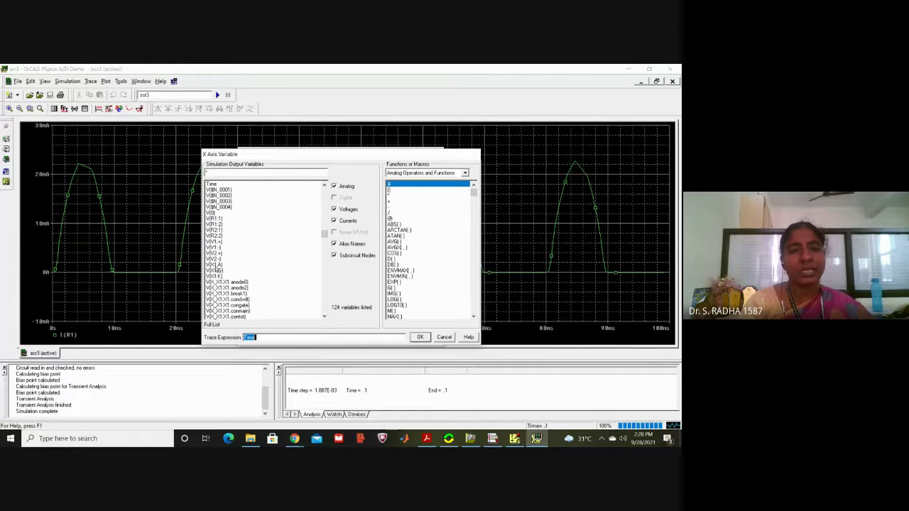
click(215, 265)
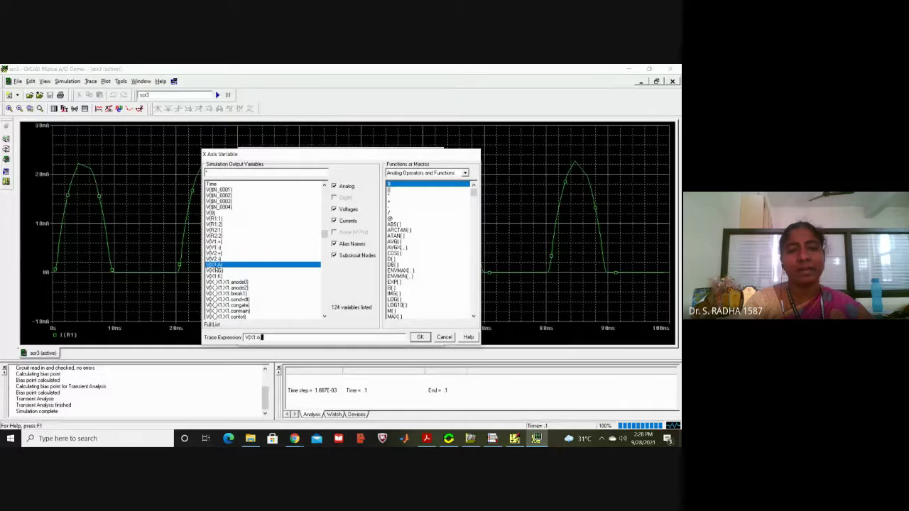
click(420, 338)
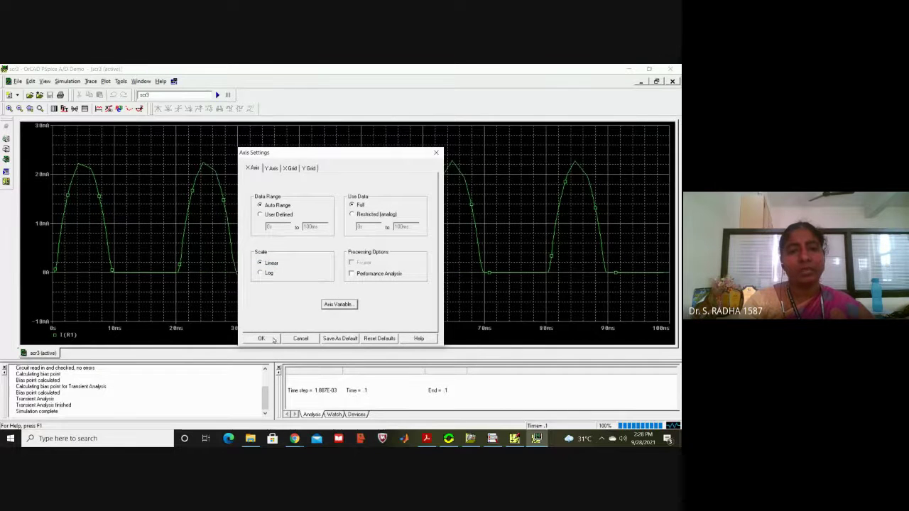
click(274, 340)
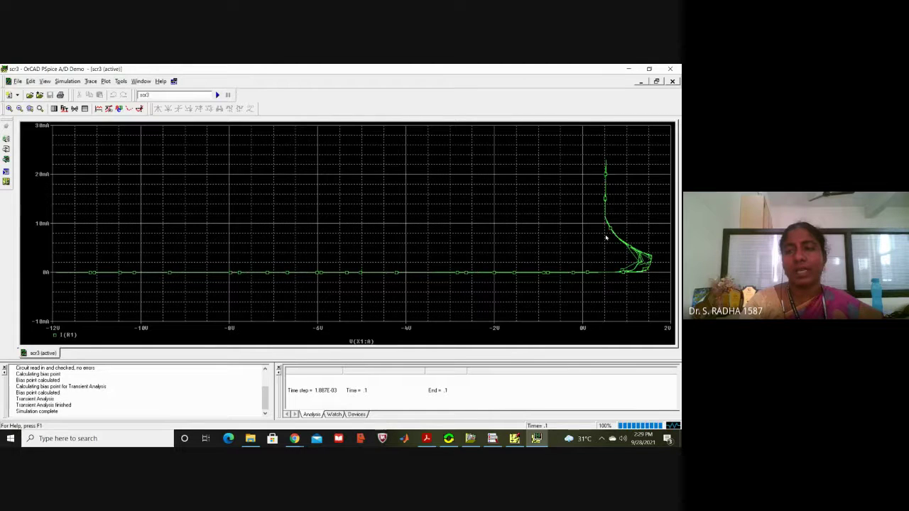
Step: Give the X axis a user-defined data range from -2V to 2.0V and apply it
right_click(607, 238)
click(625, 240)
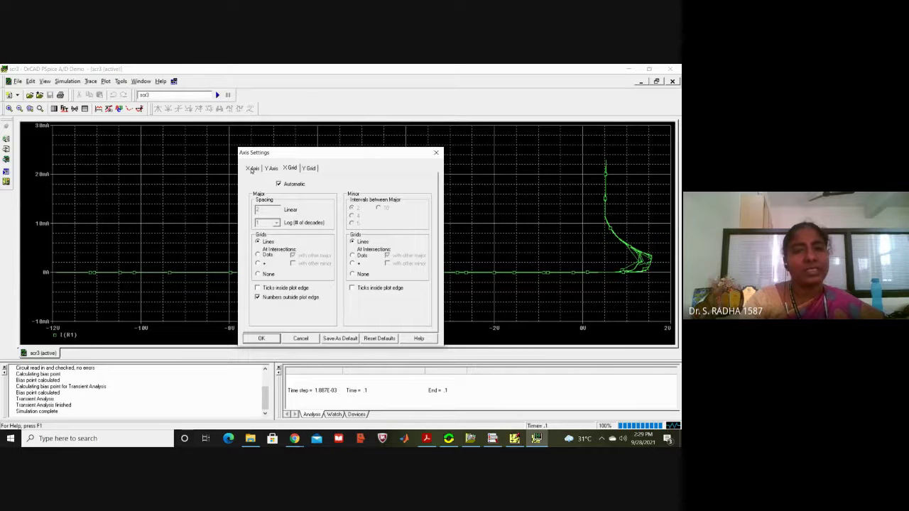
click(253, 169)
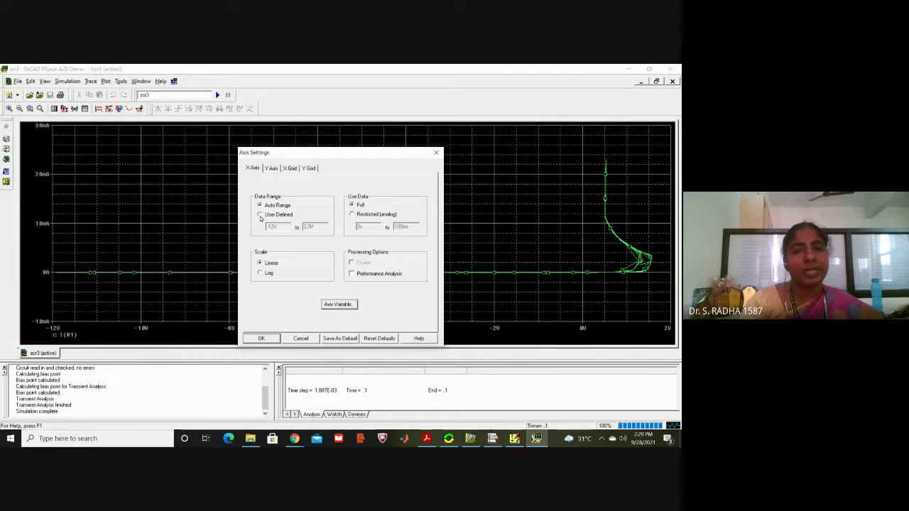
click(260, 215)
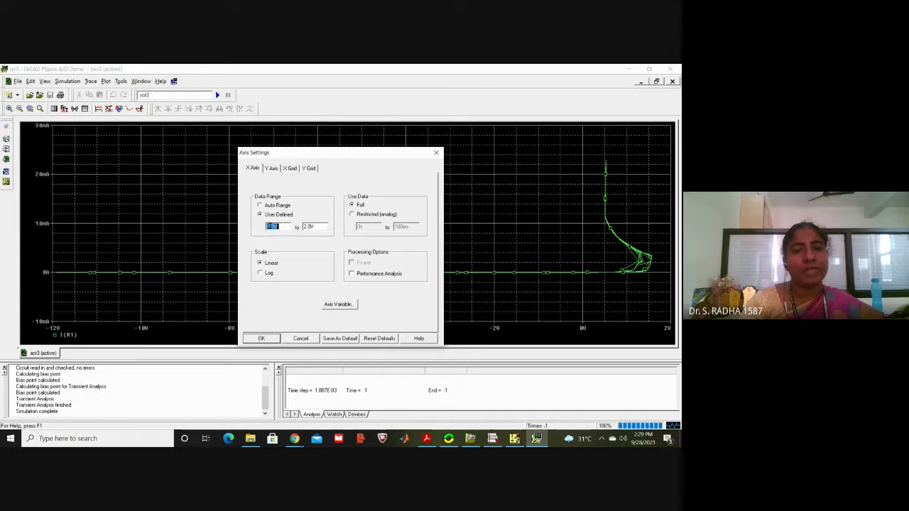
click(270, 227)
key(BackSpace)
key(BackSpace)
key(BackSpace)
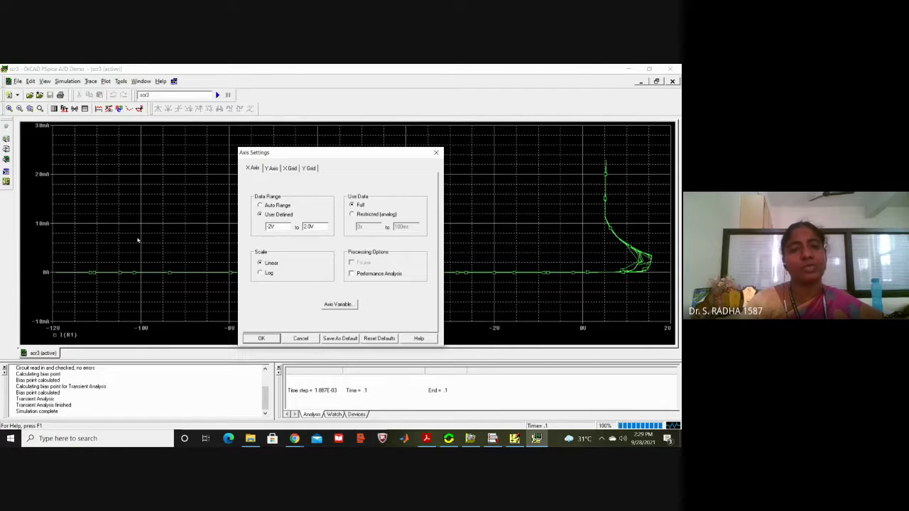
text(0V)
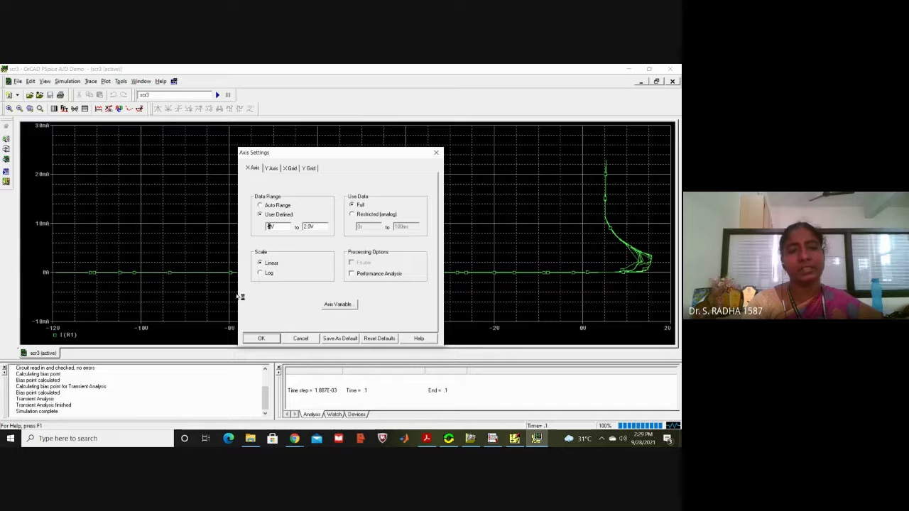
click(255, 342)
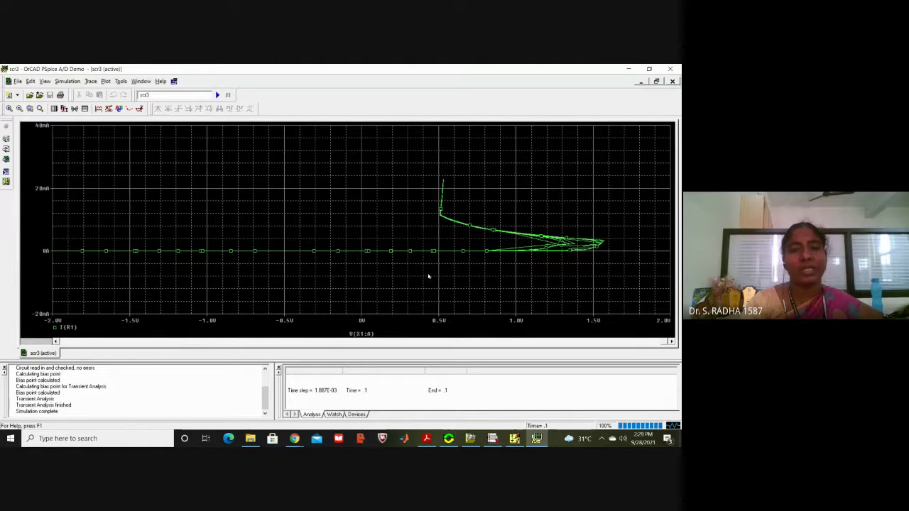
Step: Check the Google Meet call and return to the scr3 plot in PSpice A/D
mouse_move(294, 437)
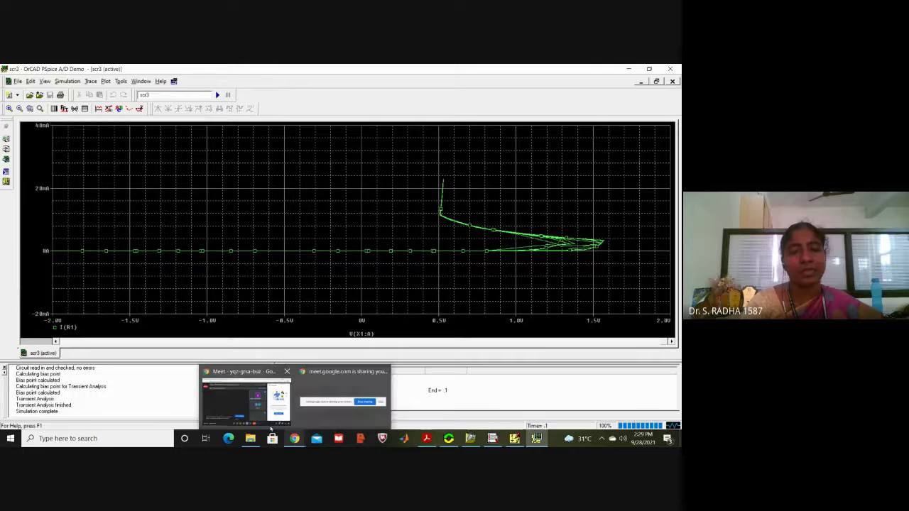
click(255, 409)
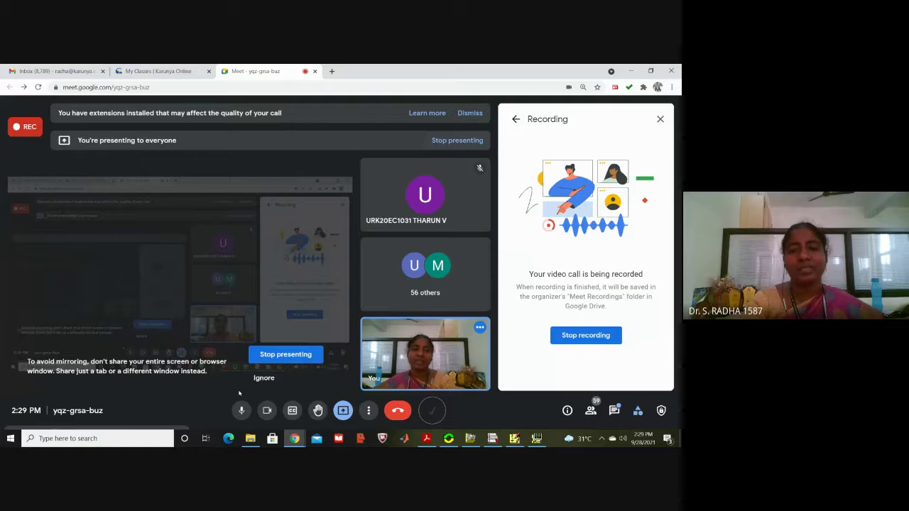
click(536, 439)
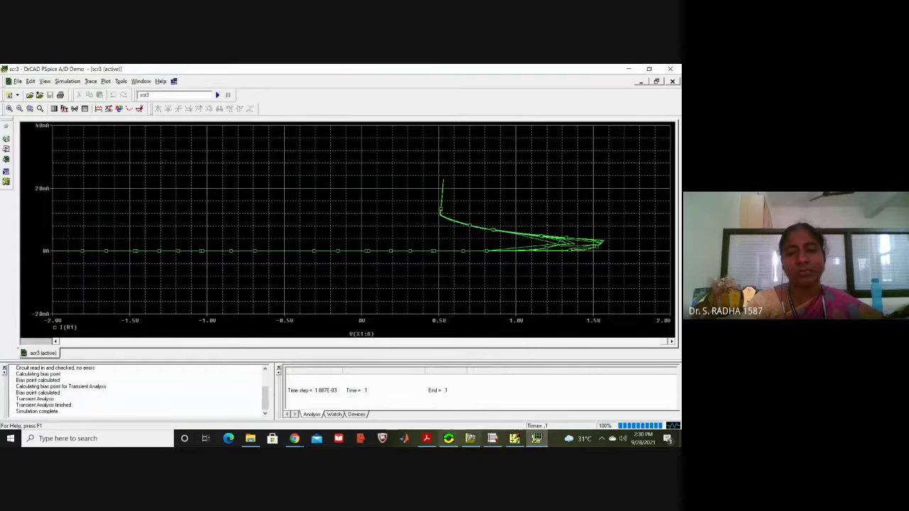
Step: Compare with the SCR characteristic in Fig. 20.7 of the textbook PDF in Adobe Acrobat, and return to the simulated plot
click(426, 439)
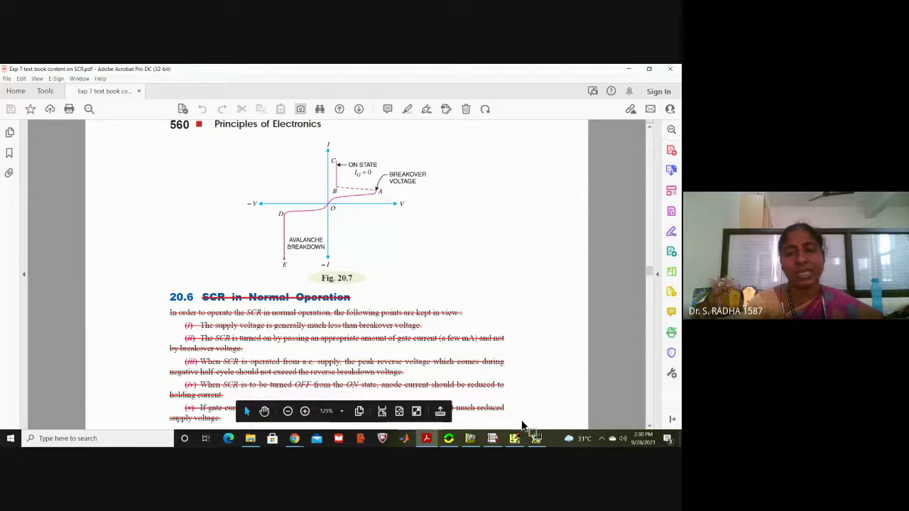
key(alt+Tab)
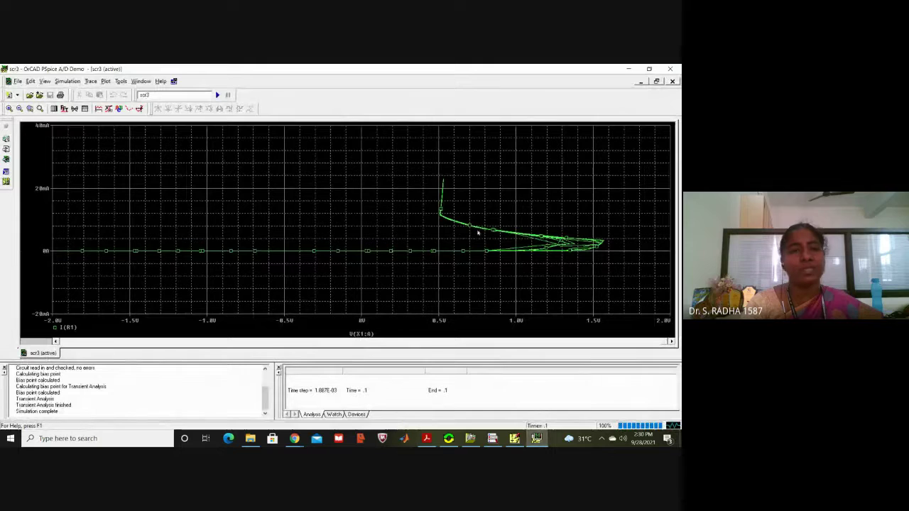
Step: Switch to the Google Meet call and stop the meeting recording
mouse_move(294, 437)
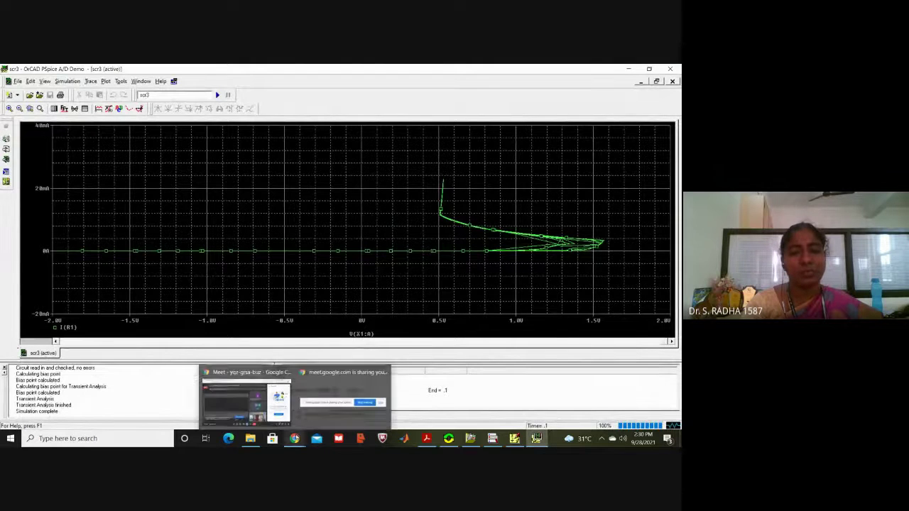
click(255, 404)
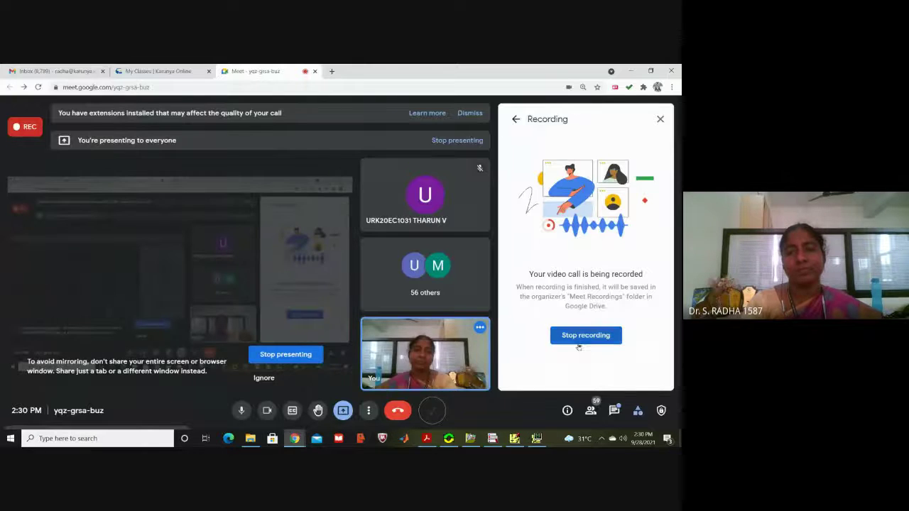
click(580, 341)
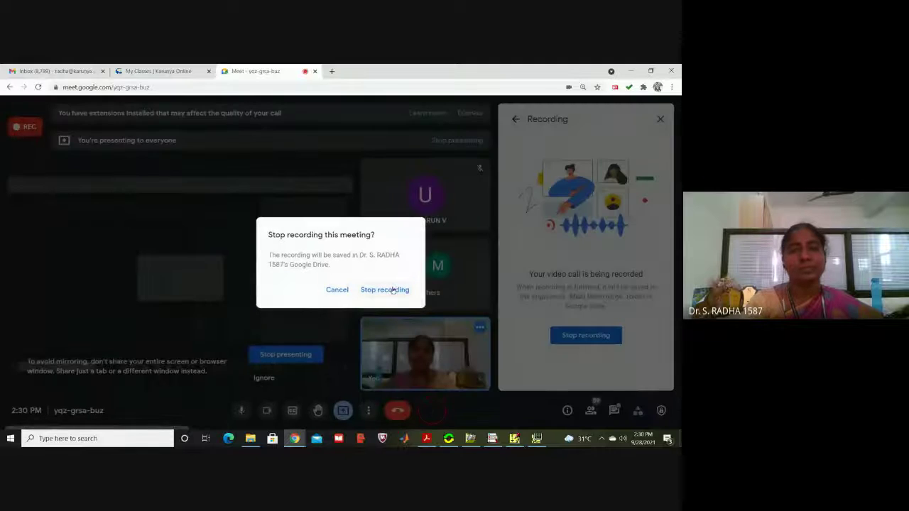